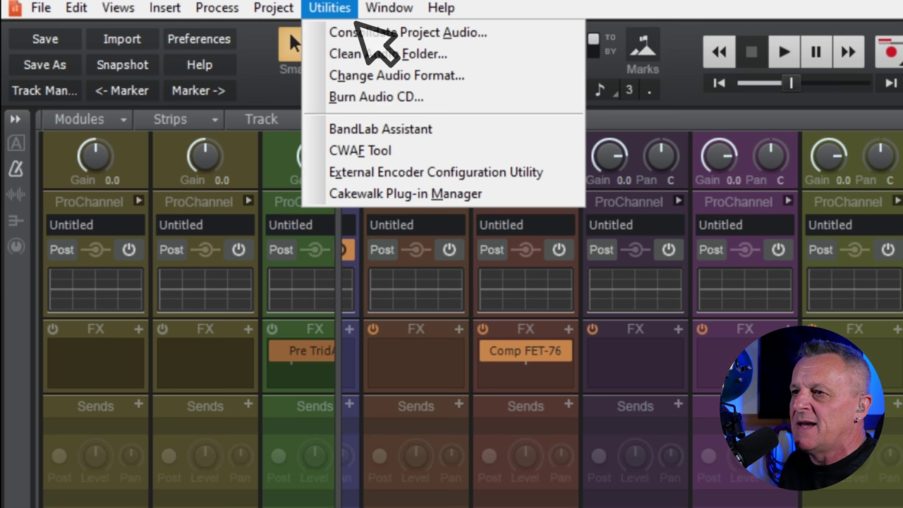
Enable the excluded VX-64 Vocal Strip among the VST audio effects in the Cakewalk Plug-in Manager and close the manager
click(515, 194)
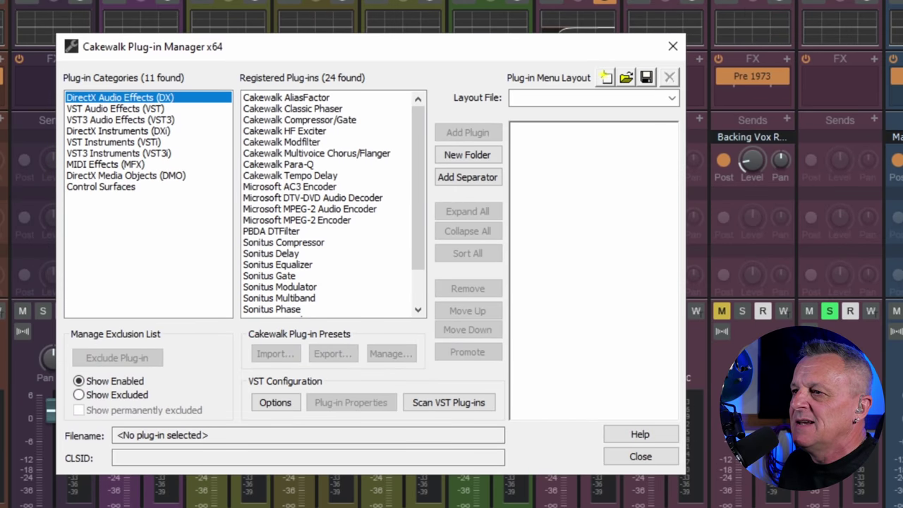
click(199, 109)
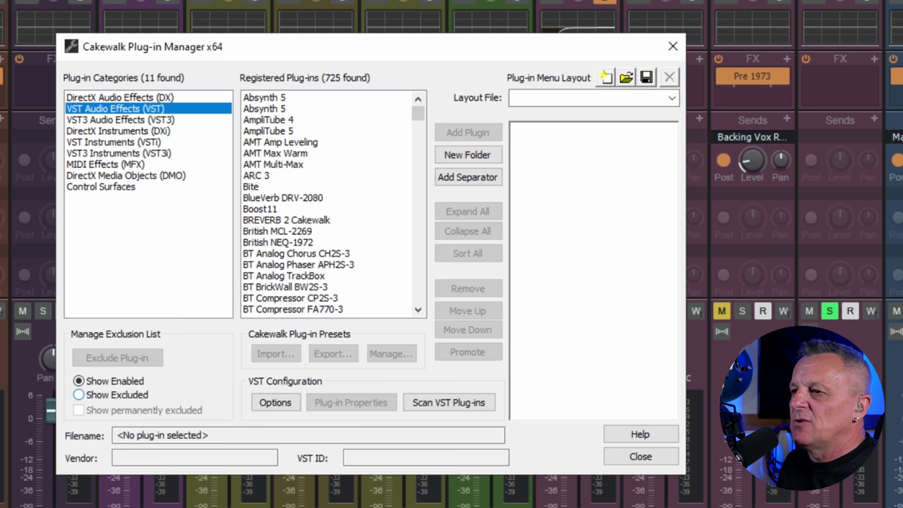
click(151, 397)
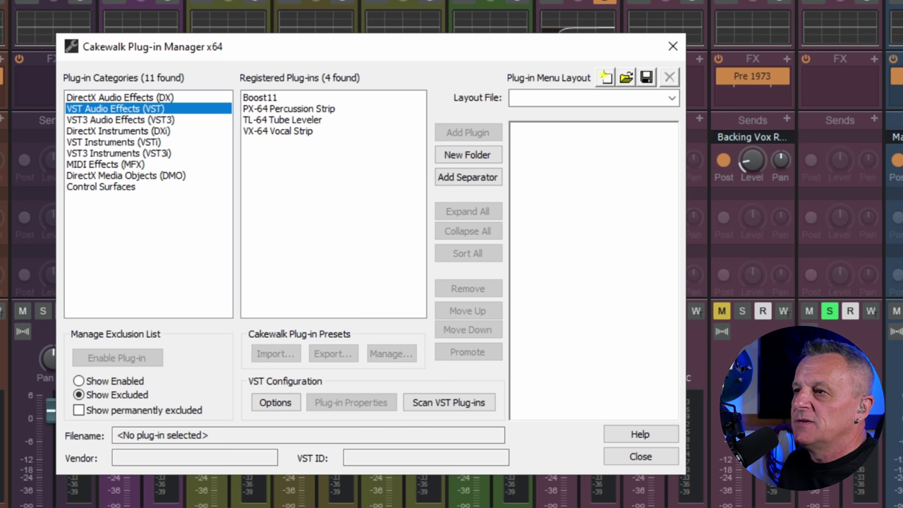
click(305, 132)
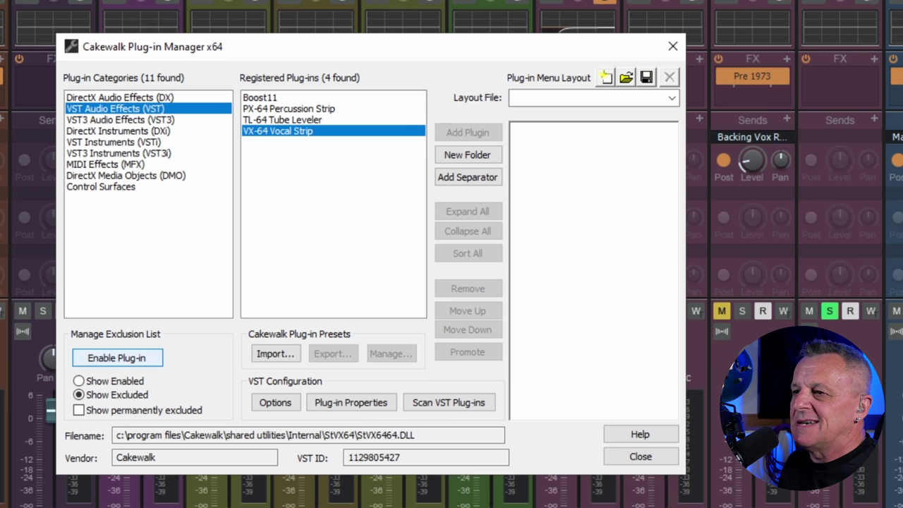
click(157, 359)
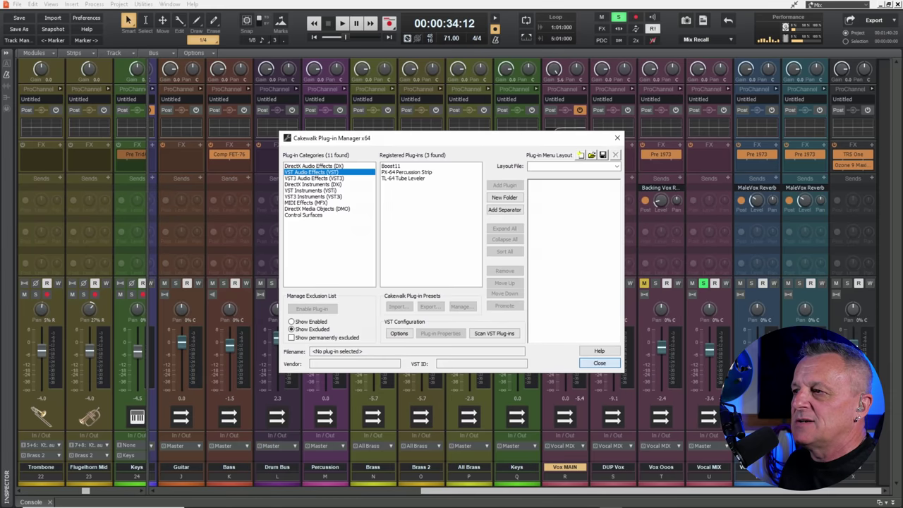
key(Escape)
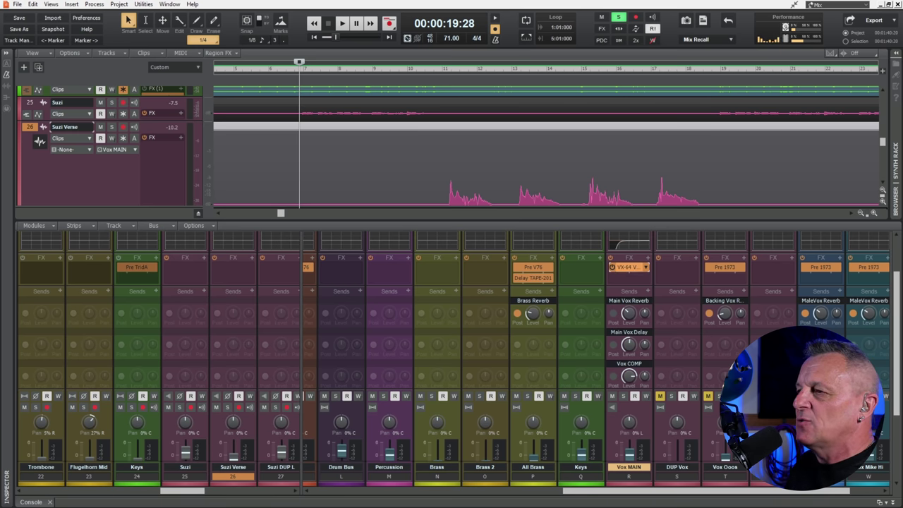
Open the VX-64 Vocal Strip on the Vox MAIN bus and compare input-stage saturation off and on, leaving it on
double_click(629, 268)
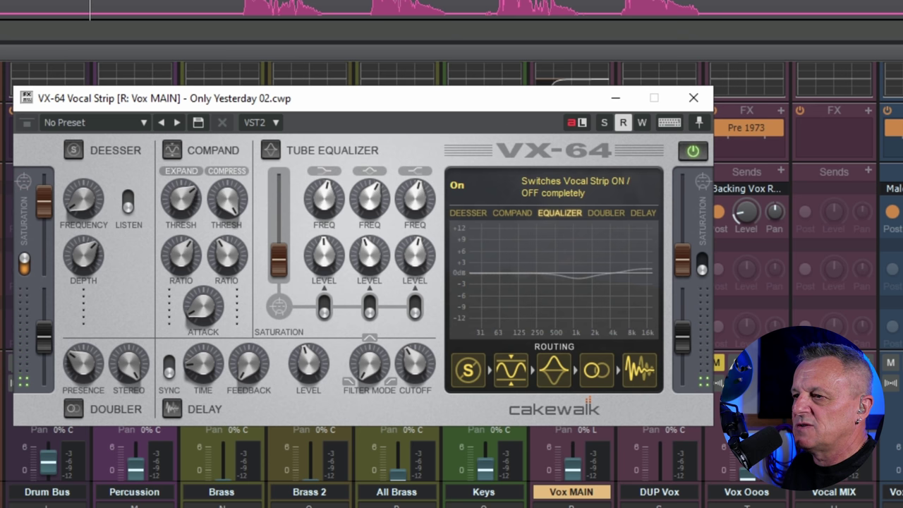
click(25, 265)
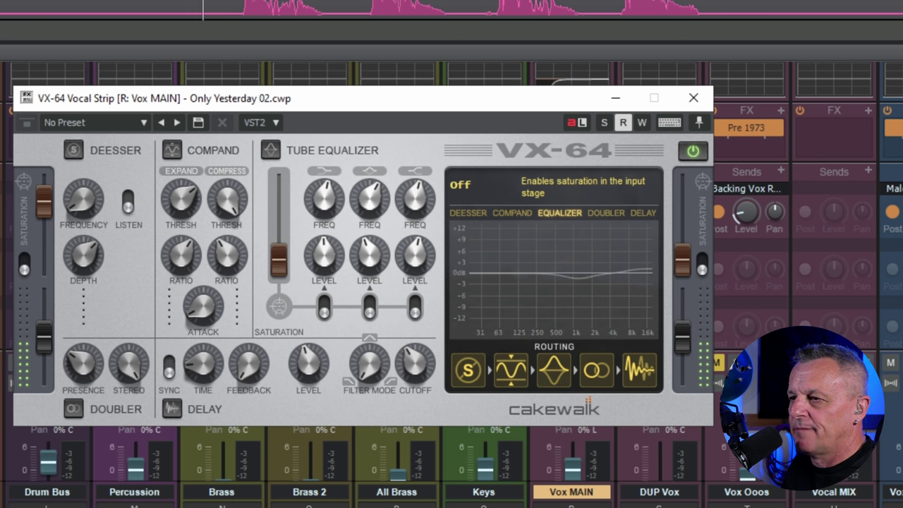
click(24, 265)
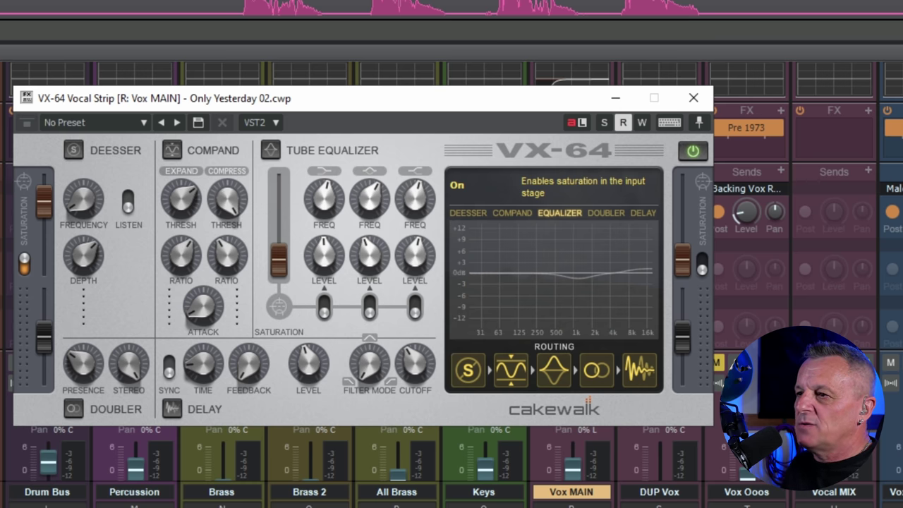
Enable the deesser module, comparing it with bypass, and raise its frequency slightly, leaving its Listen mode off
click(75, 151)
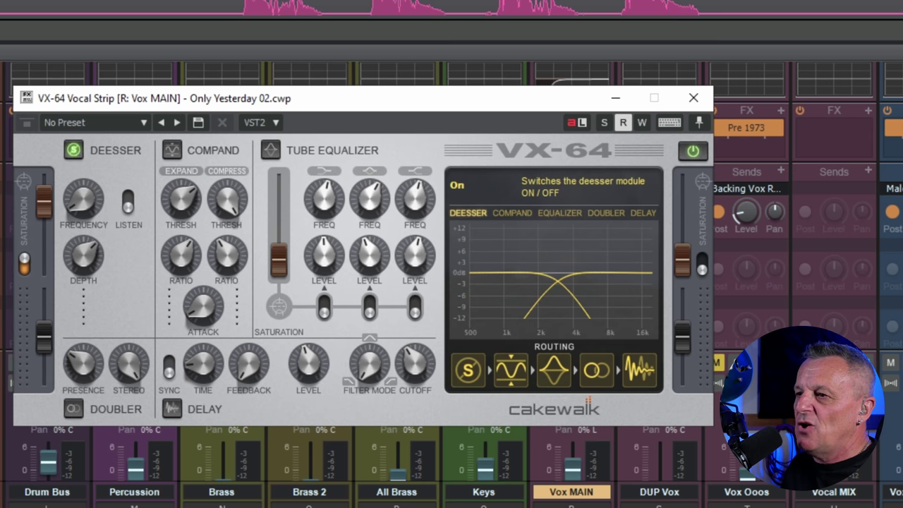
click(73, 150)
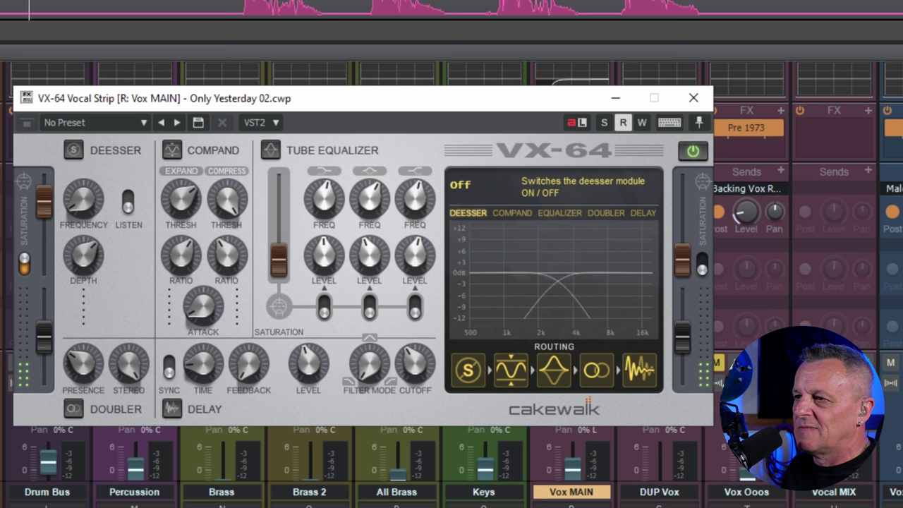
click(74, 150)
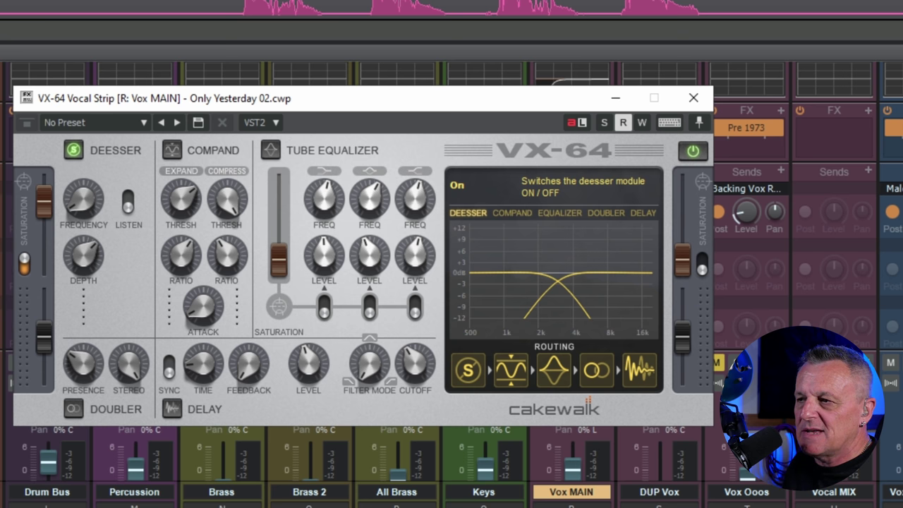
drag(80, 202, 81, 202)
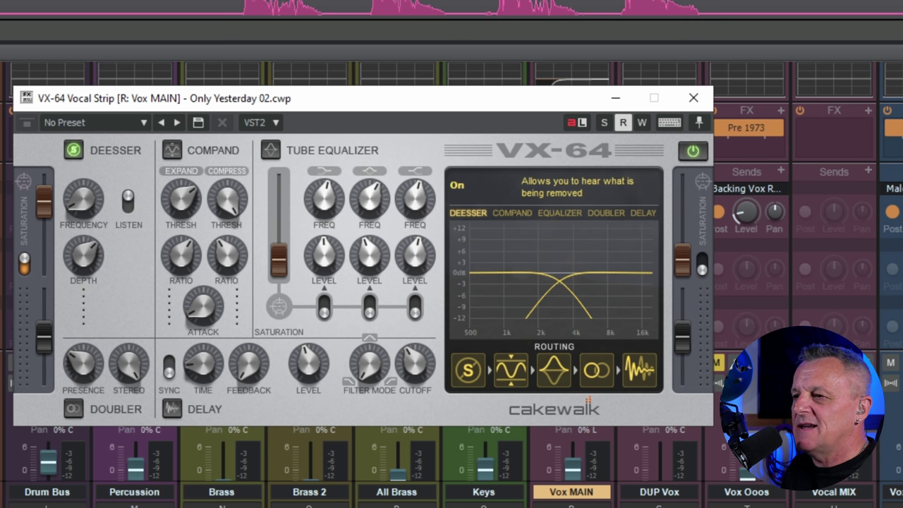
click(128, 201)
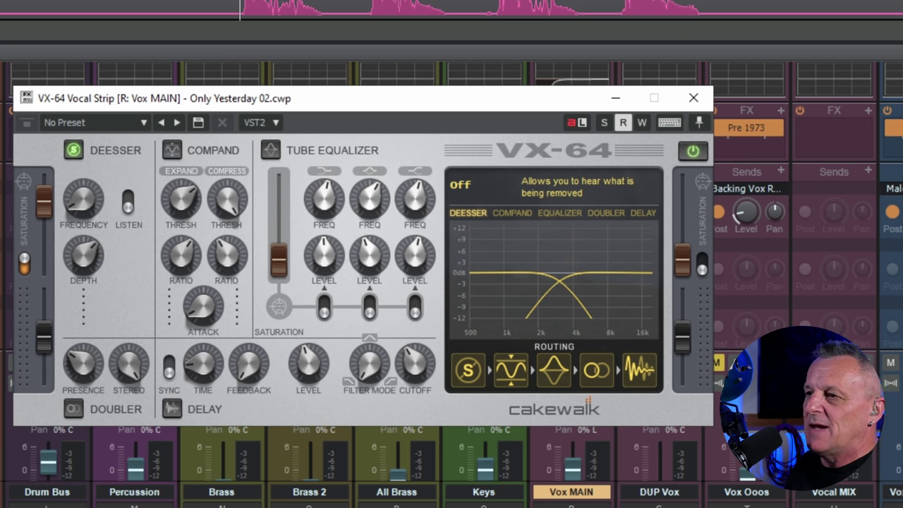
Switch on the Compand module and sweep the compress threshold up and down, ending at -19.8 dB
click(171, 150)
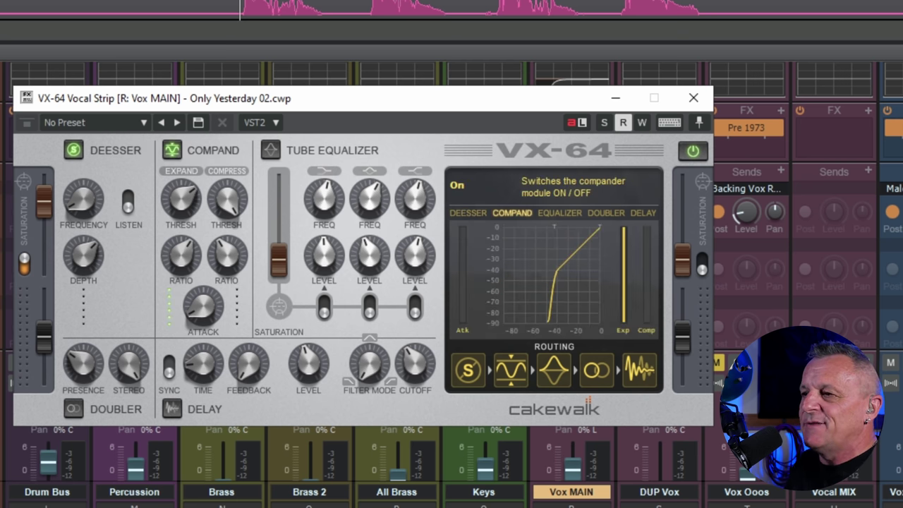
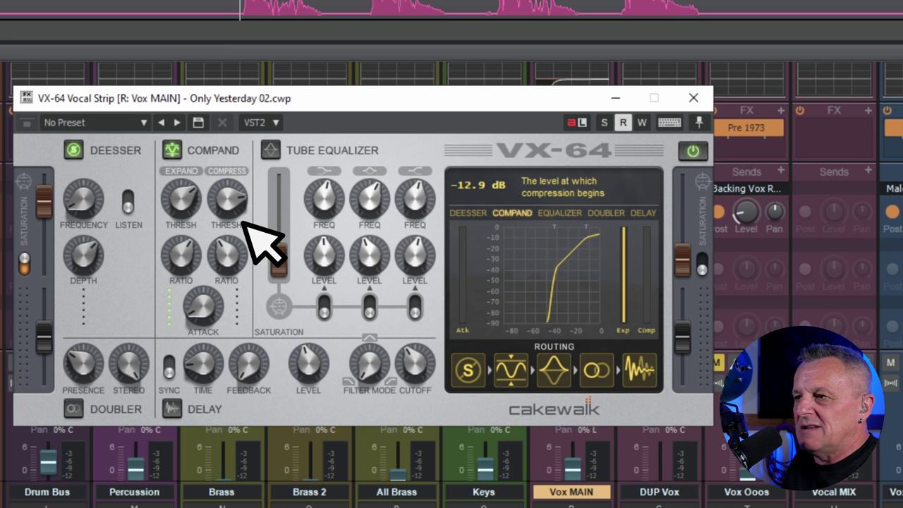
scroll(243, 222, up, 6)
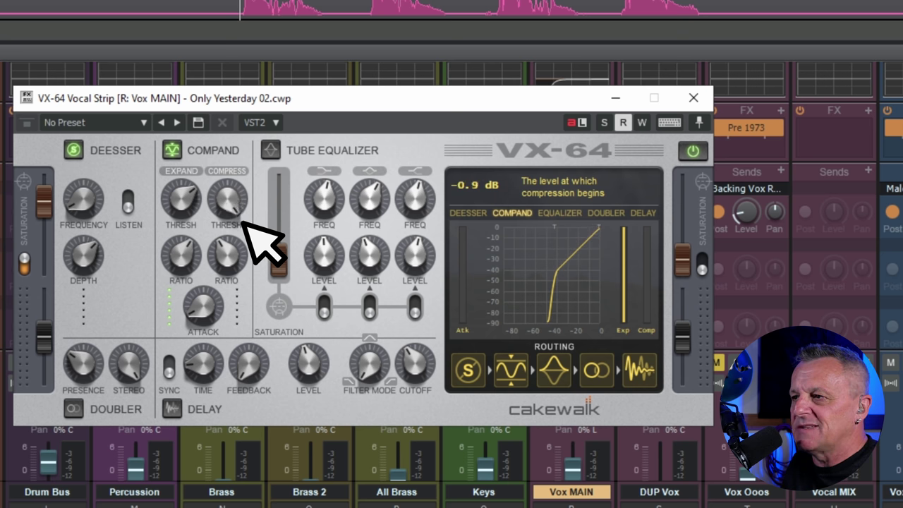
scroll(244, 222, down, 5)
scroll(244, 222, up, 5)
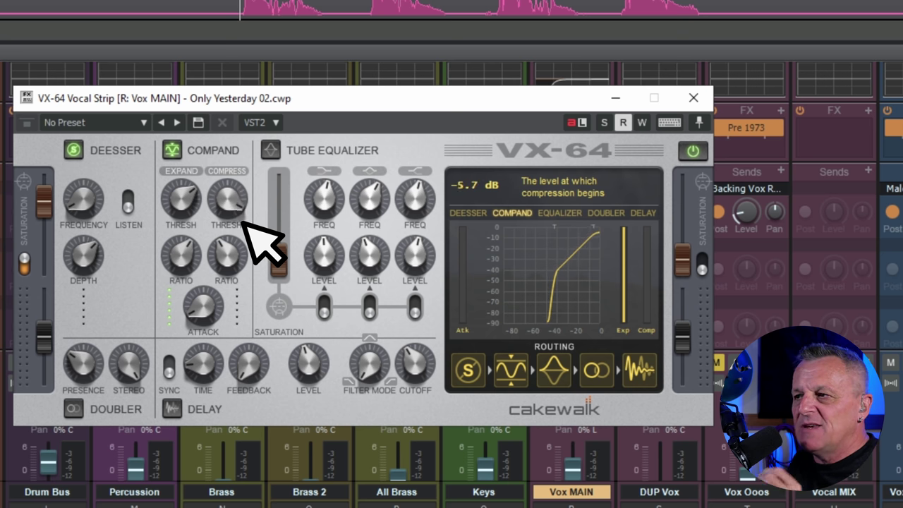
scroll(243, 222, down, 5)
scroll(243, 222, up, 2)
scroll(244, 222, down, 3)
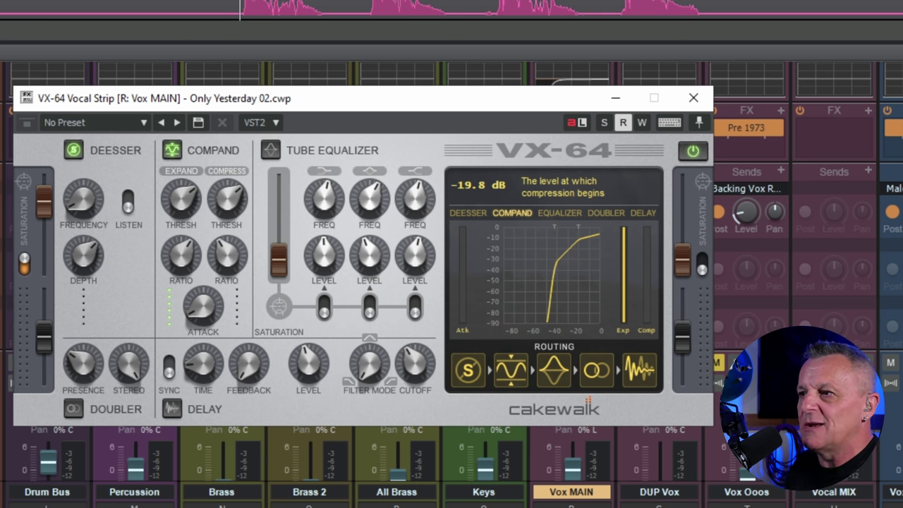
Raise the compress threshold to 0.0 dB and gradually lower it to -18.3 dB against the playing vocal
drag(227, 198, 227, 162)
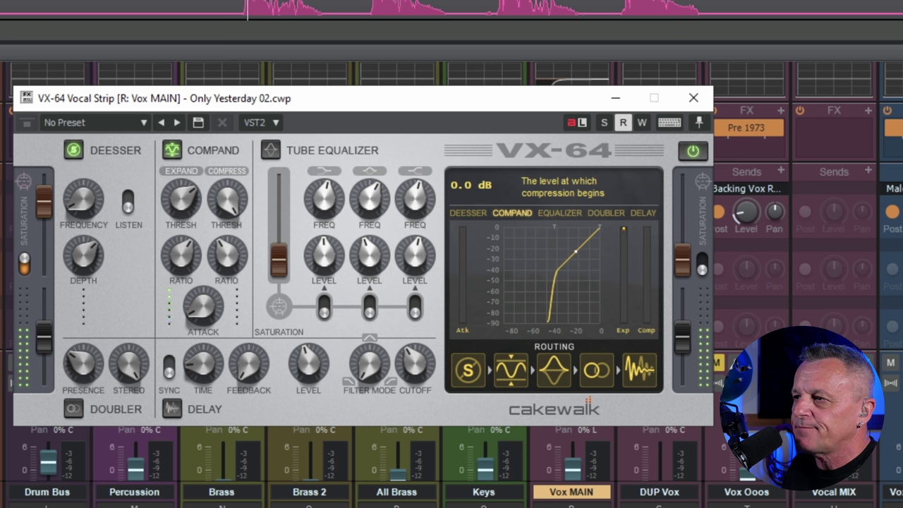
scroll(244, 221, down, 4)
scroll(243, 221, down, 5)
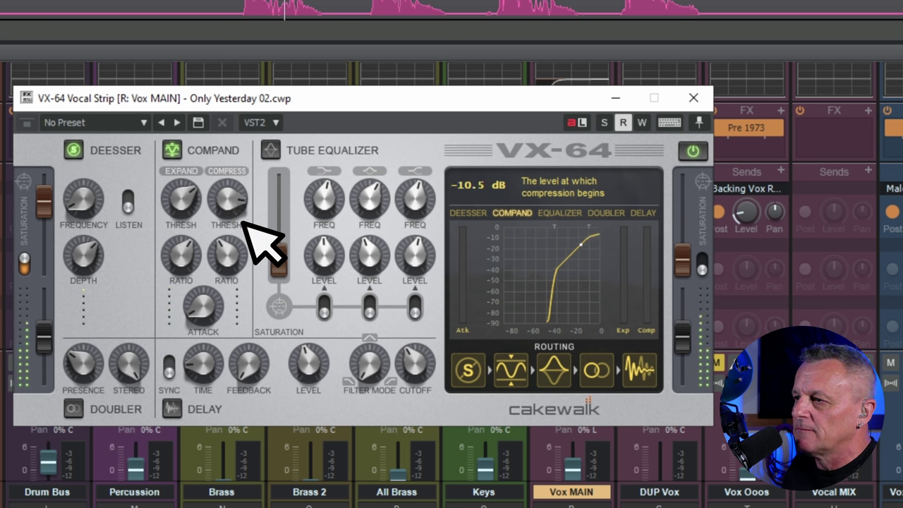
scroll(244, 221, down, 2)
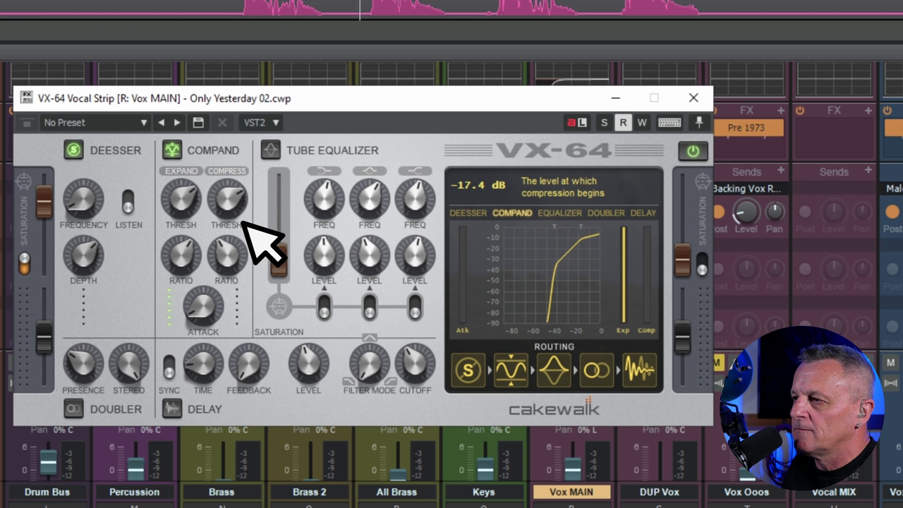
scroll(243, 221, down, 1)
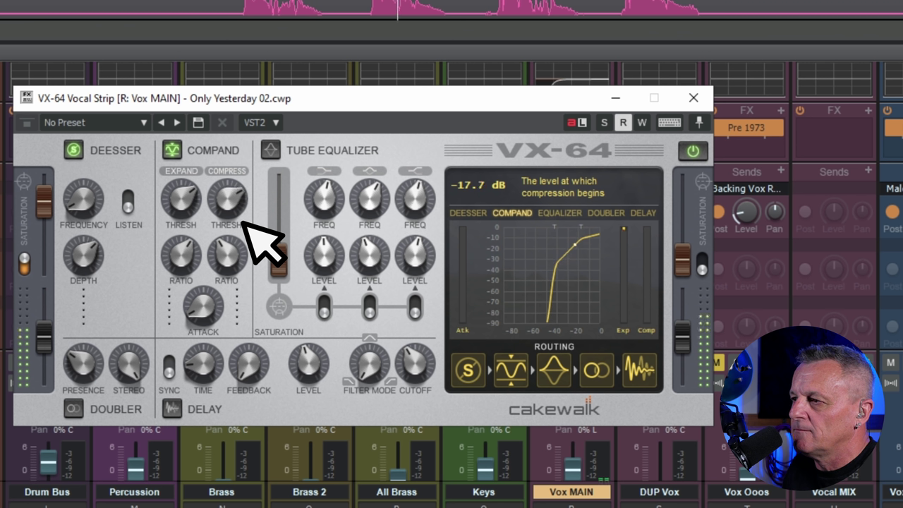
scroll(244, 221, down, 2)
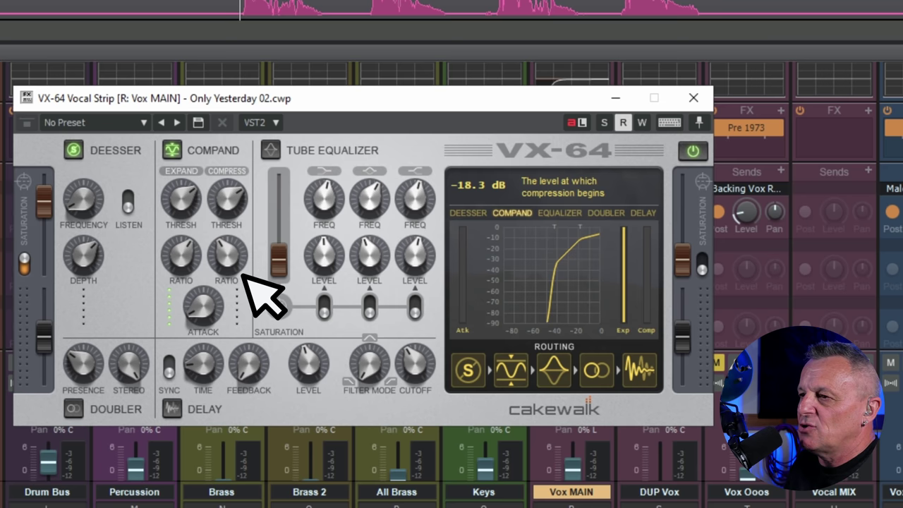
Adjust the compress ratio to 4.3 to 1 and try a 0.5 ms attack before settling on 0.2 ms
drag(243, 273, 243, 274)
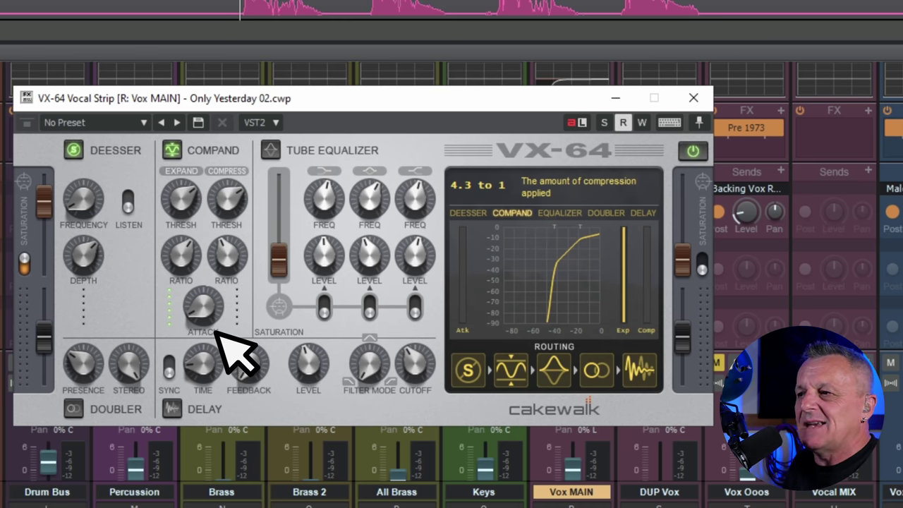
mouse_move(217, 332)
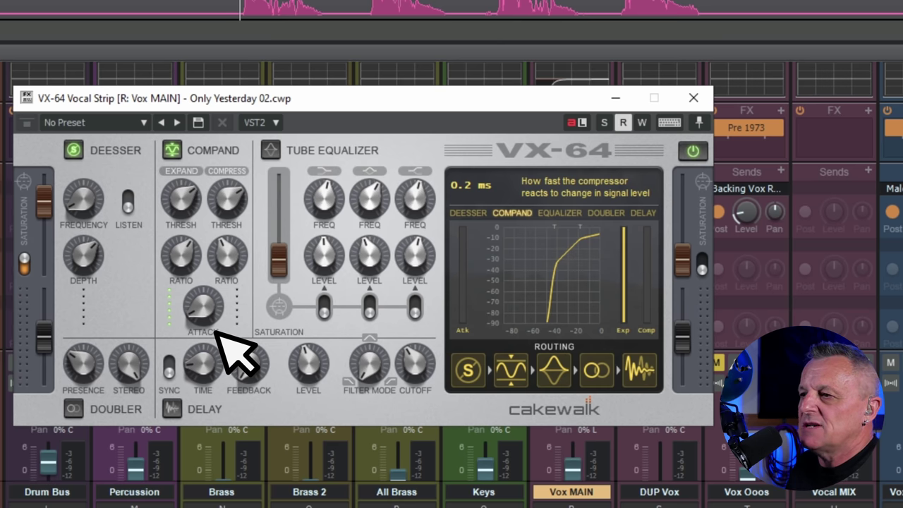
scroll(216, 331, up, 3)
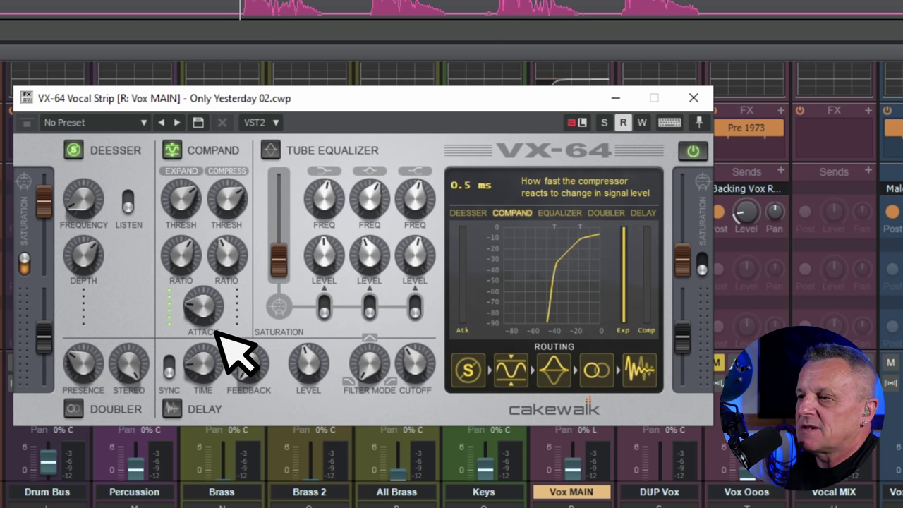
scroll(216, 332, down, 3)
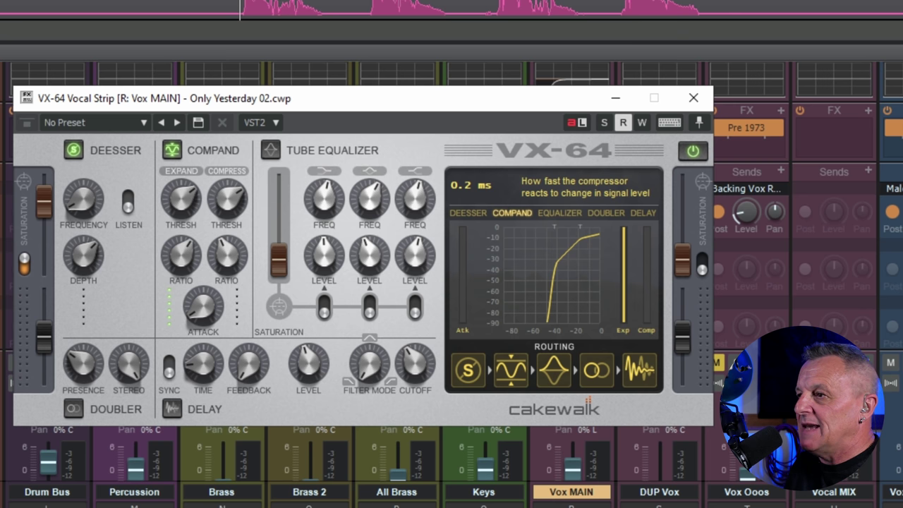
Switch on the Tube Equalizer and sweep the low EQ band's level up and down, settling it at 0.1 dB
click(386, 150)
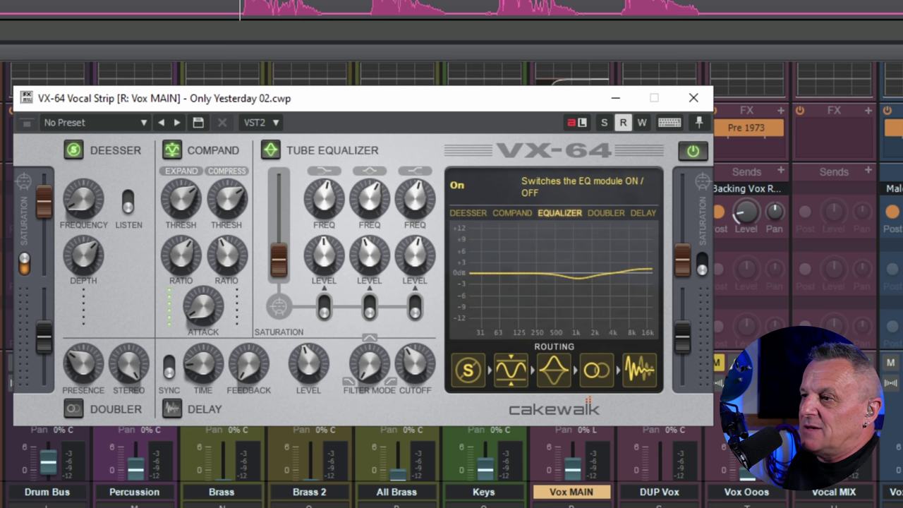
scroll(335, 283, up, 4)
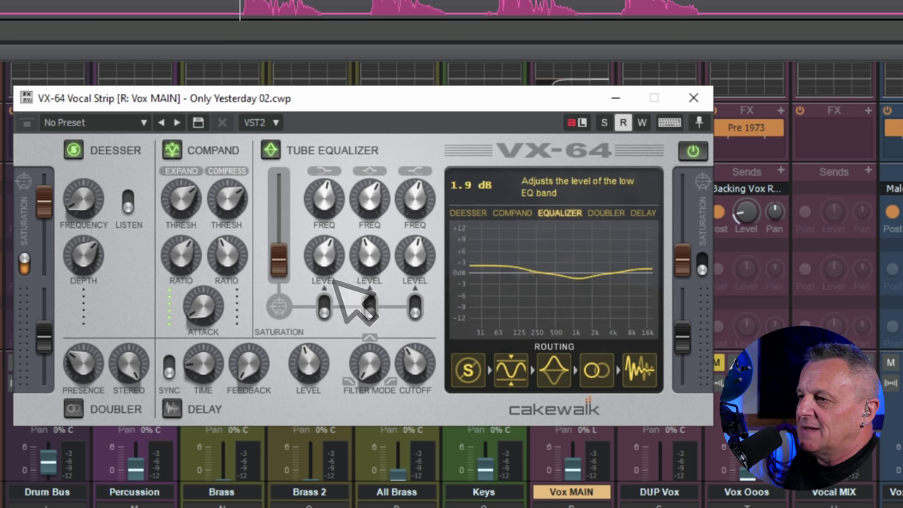
scroll(334, 283, down, 5)
scroll(335, 283, up, 4)
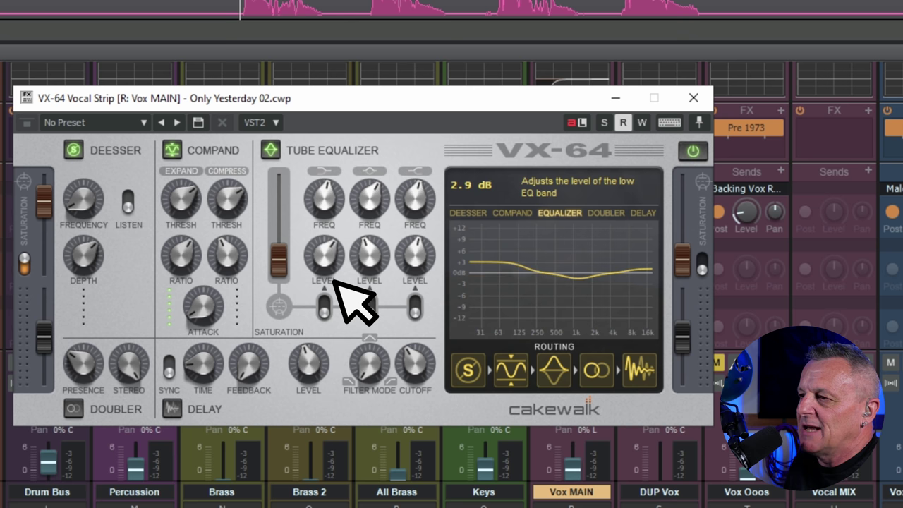
scroll(335, 282, down, 4)
scroll(335, 283, up, 3)
scroll(334, 281, up, 1)
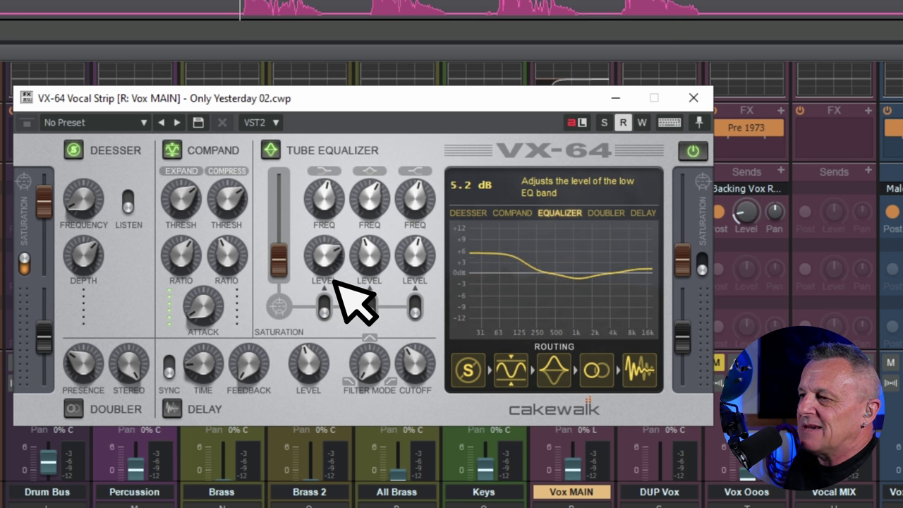
scroll(338, 282, down, 6)
scroll(334, 281, up, 6)
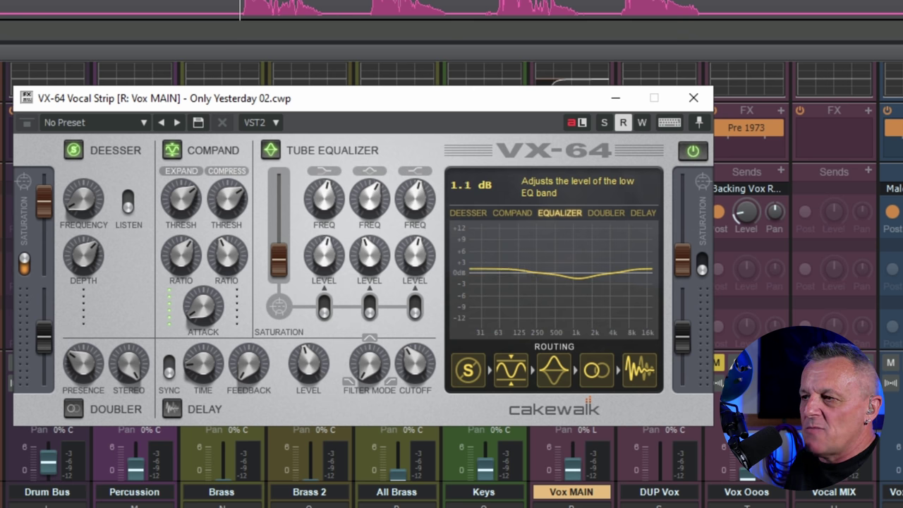
scroll(335, 281, down, 1)
scroll(334, 281, down, 3)
scroll(335, 281, up, 1)
scroll(334, 280, down, 1)
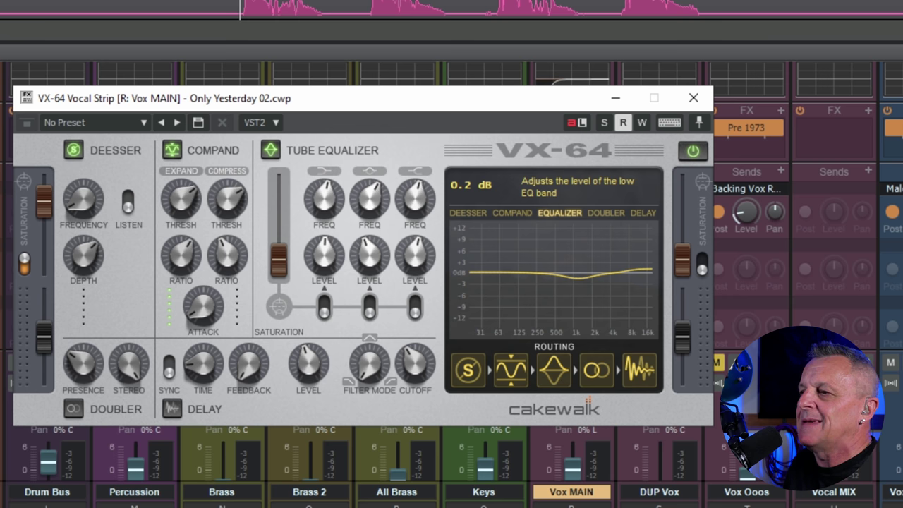
mouse_move(324, 259)
mouse_down()
mouse_move(324, 247)
mouse_move(324, 258)
mouse_up()
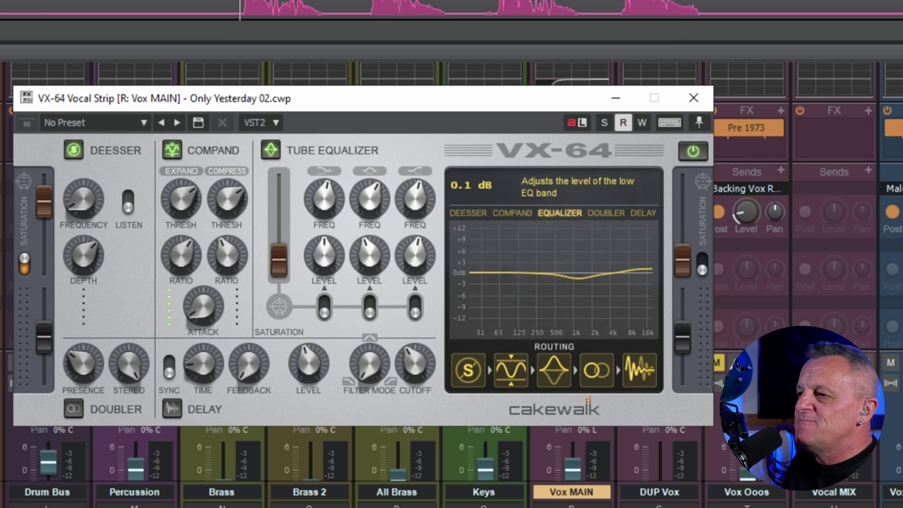
Sweep the mid EQ band's level up and down, ending at 2.8 dB
scroll(384, 281, down, 2)
scroll(384, 281, up, 5)
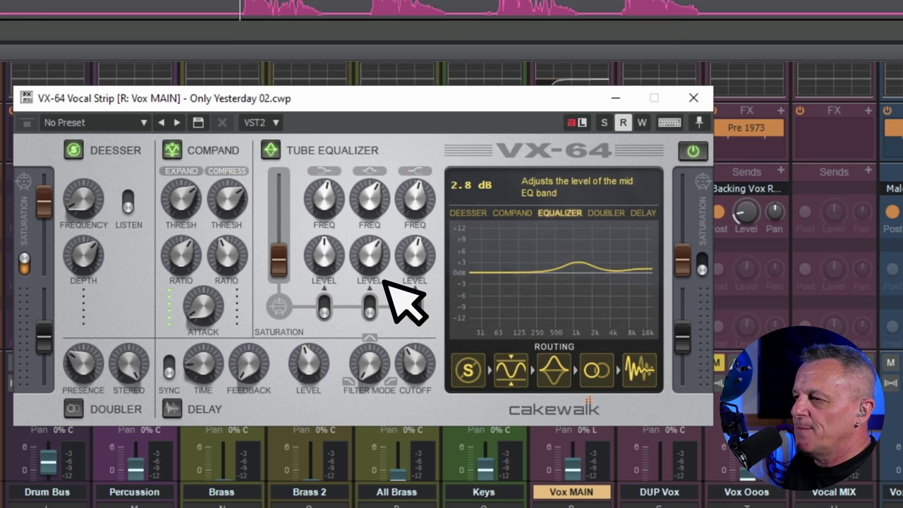
scroll(384, 281, up, 3)
scroll(384, 281, down, 8)
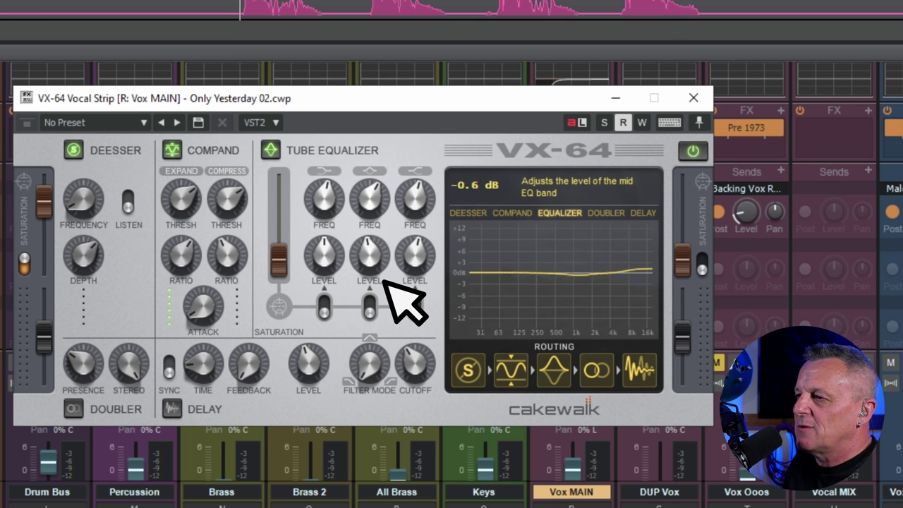
scroll(384, 281, down, 3)
scroll(384, 281, up, 8)
scroll(384, 281, down, 5)
scroll(384, 280, up, 3)
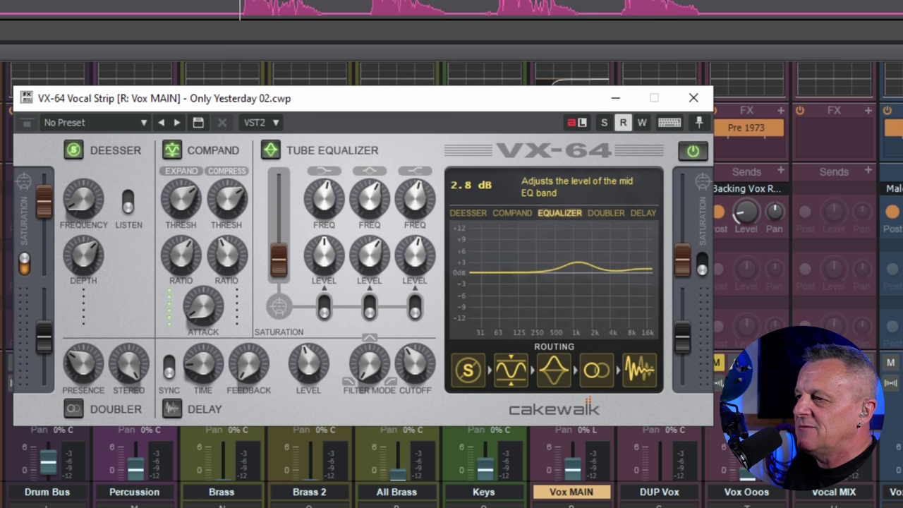
Cut the mid EQ band's level as far as -5.5 dB against the playing vocal, and settle it at -1.2 dB
scroll(370, 199, down, 3)
mouse_move(369, 198)
mouse_down()
mouse_move(369, 212)
mouse_move(369, 197)
mouse_up()
drag(370, 256, 369, 269)
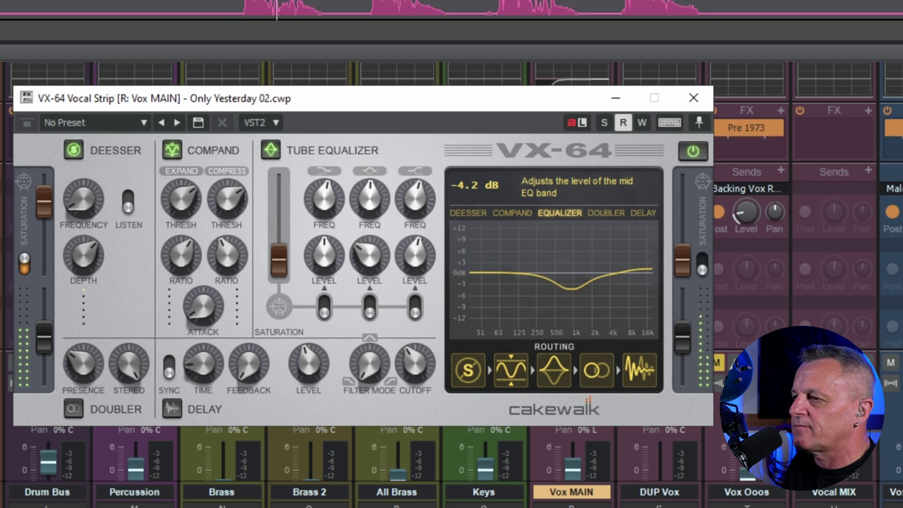
drag(369, 270, 369, 272)
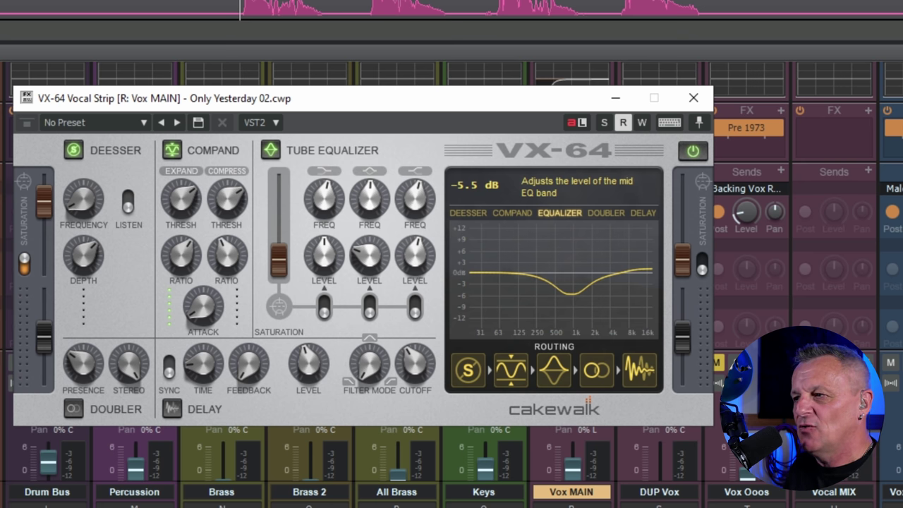
drag(369, 258, 369, 227)
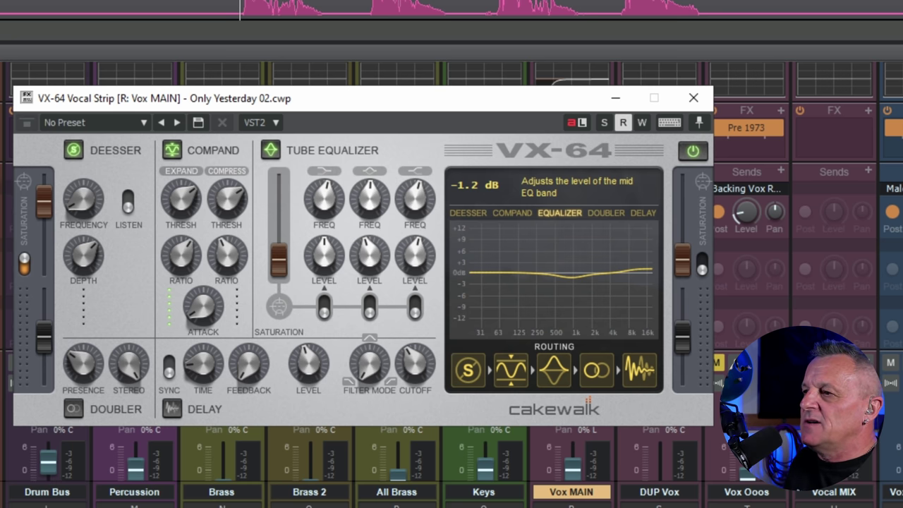
Sweep the high EQ band's level down below 0 dB and back up, ending at 2.5 dB
scroll(433, 282, up, 5)
scroll(433, 282, down, 10)
scroll(434, 282, up, 3)
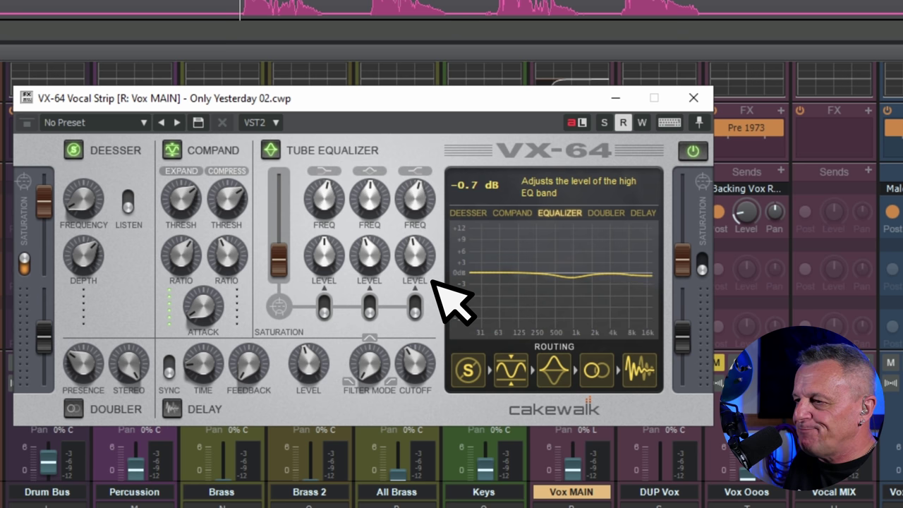
scroll(433, 282, up, 5)
scroll(433, 282, down, 3)
scroll(434, 283, up, 3)
scroll(433, 283, down, 1)
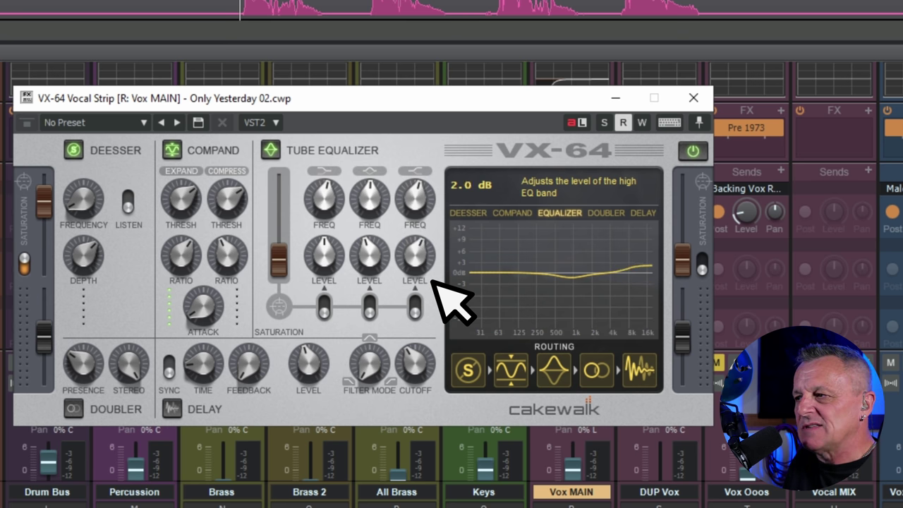
scroll(433, 282, up, 1)
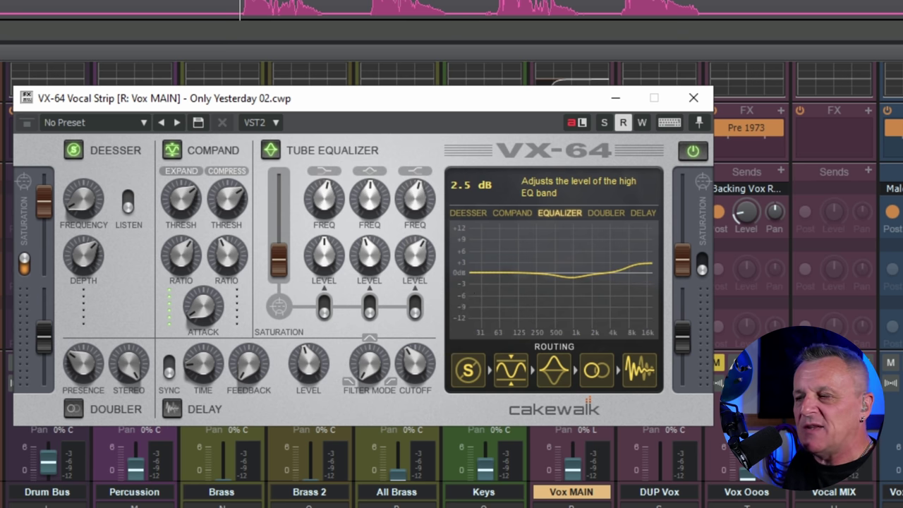
Vary the high EQ band's level between 1.3 dB and 3.5 dB, ending at 3.0 dB
scroll(415, 258, down, 4)
scroll(415, 258, up, 2)
scroll(415, 258, up, 1)
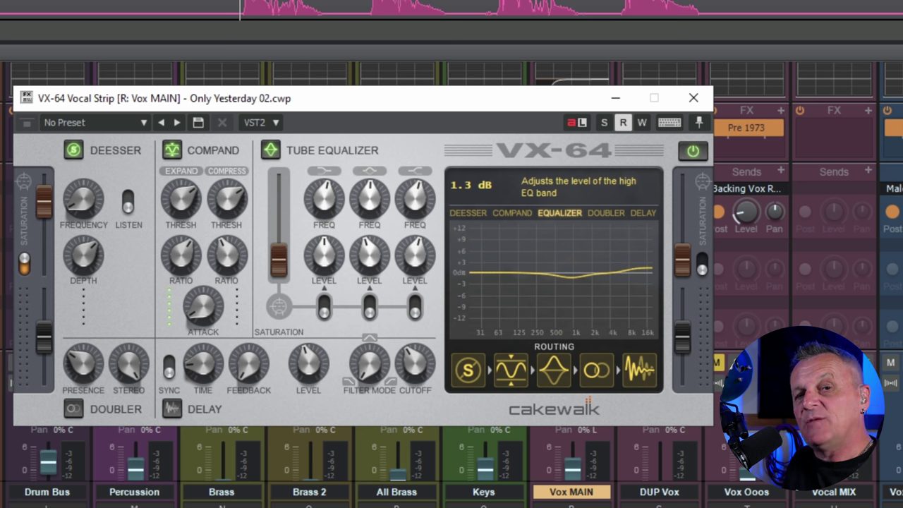
scroll(415, 257, up, 3)
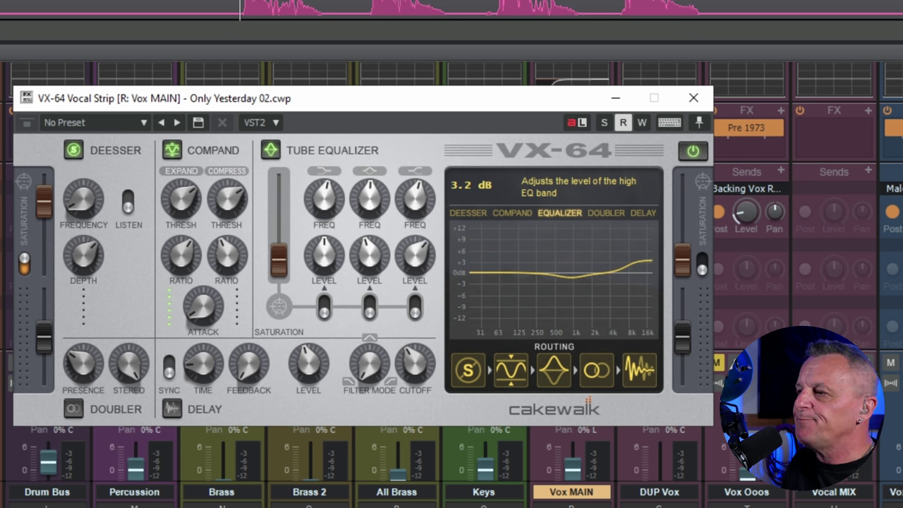
scroll(415, 257, up, 1)
scroll(415, 258, down, 3)
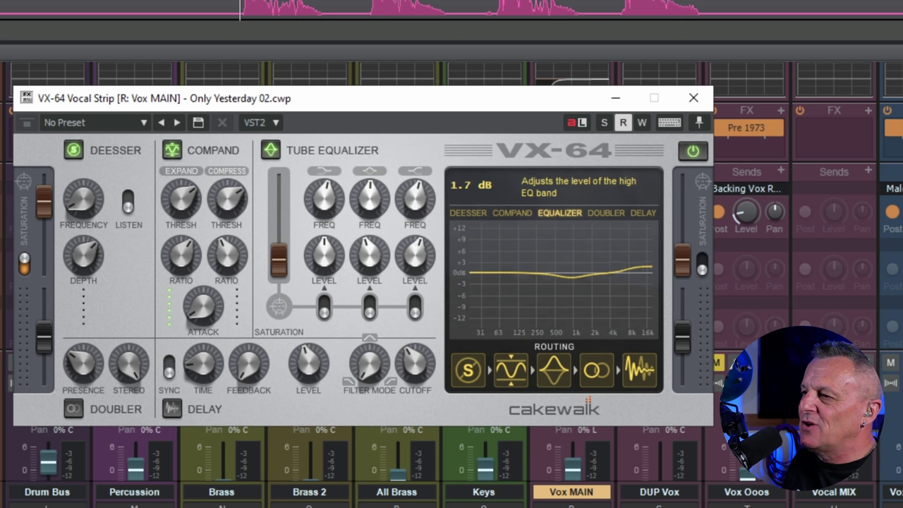
scroll(415, 258, up, 2)
scroll(415, 258, up, 1)
scroll(415, 258, down, 1)
scroll(415, 258, up, 5)
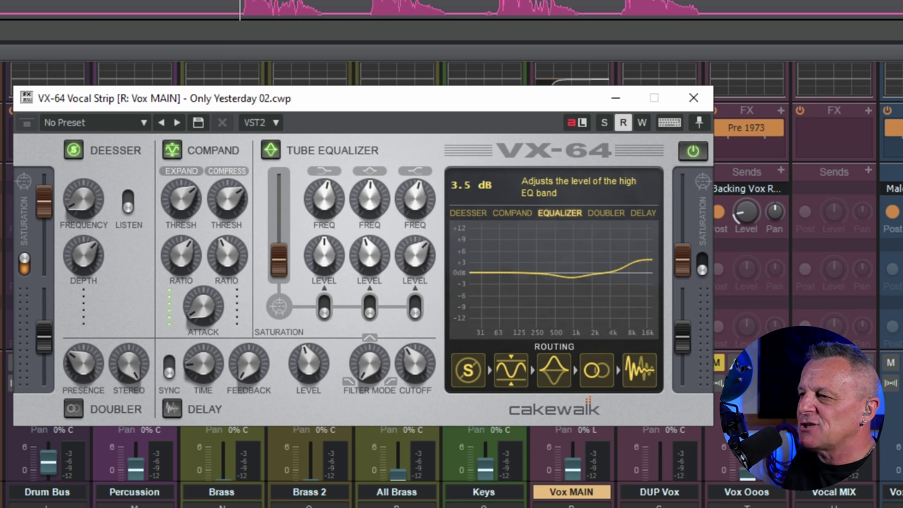
scroll(415, 258, down, 2)
scroll(415, 258, up, 2)
scroll(415, 257, down, 3)
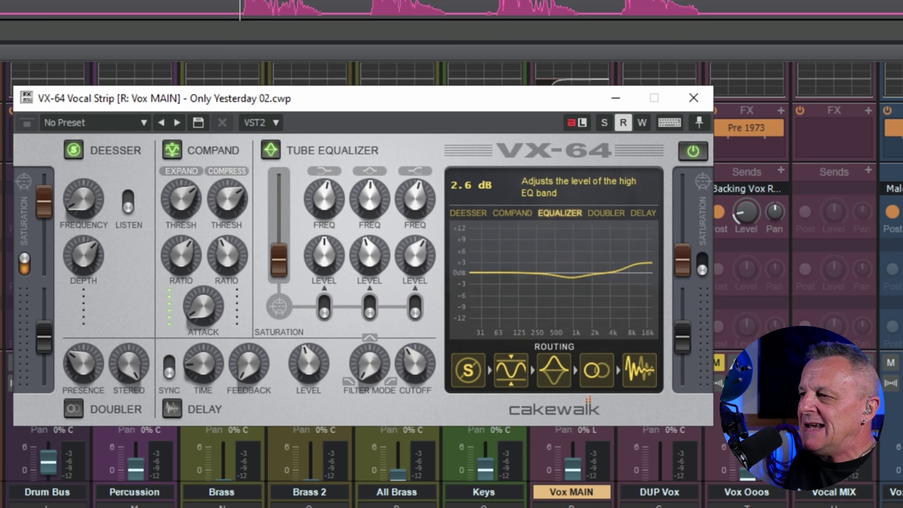
scroll(415, 257, down, 1)
scroll(415, 257, up, 3)
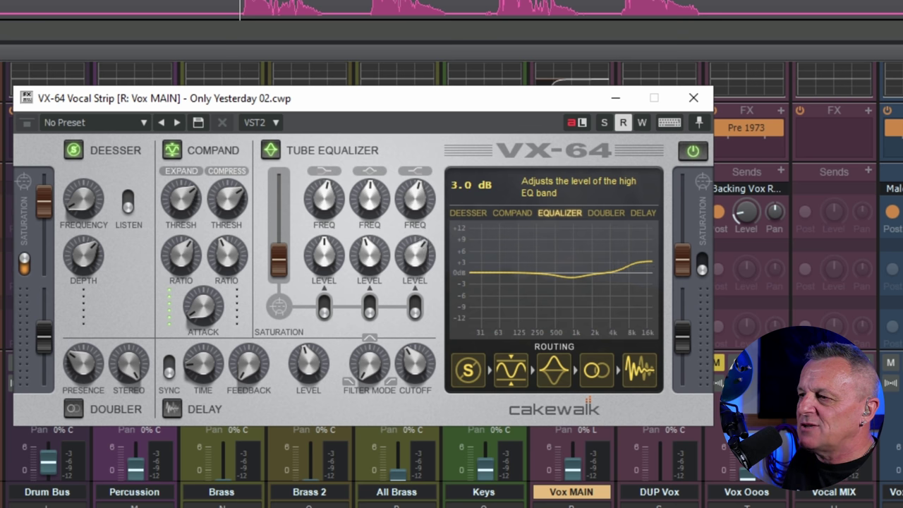
Bring the high EQ band's level down, sweep it around 0 dB and settle it at 0.1 dB
scroll(415, 257, down, 3)
scroll(415, 258, down, 1)
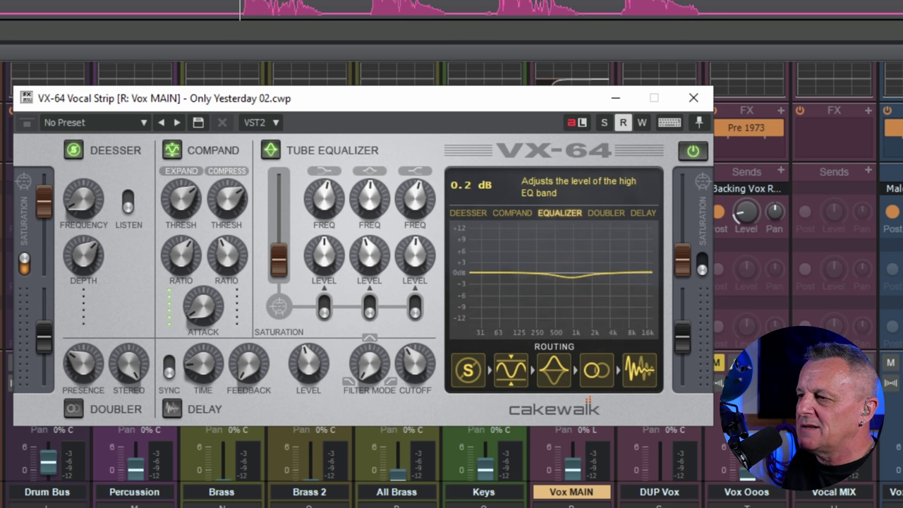
scroll(324, 258, down, 2)
scroll(324, 258, up, 5)
scroll(324, 257, down, 1)
scroll(324, 258, up, 1)
scroll(323, 258, down, 3)
scroll(415, 258, up, 4)
scroll(415, 258, down, 5)
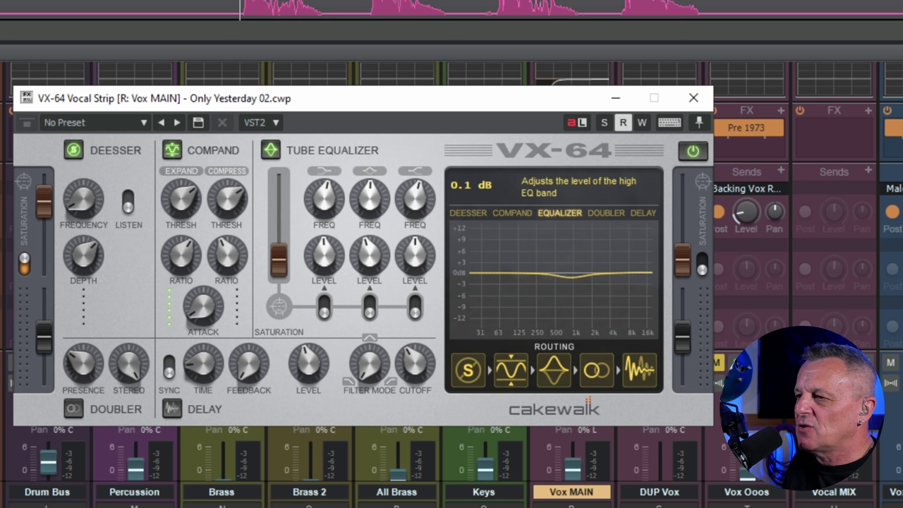
Lower the low EQ band's level to -2.6 dB and ease it back up to -0.4 dB
scroll(324, 257, down, 4)
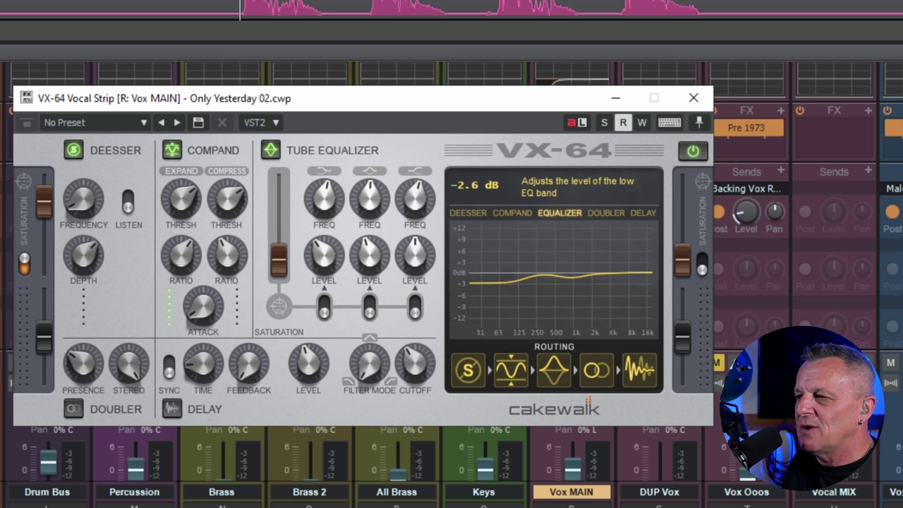
scroll(324, 258, up, 2)
scroll(324, 257, down, 1)
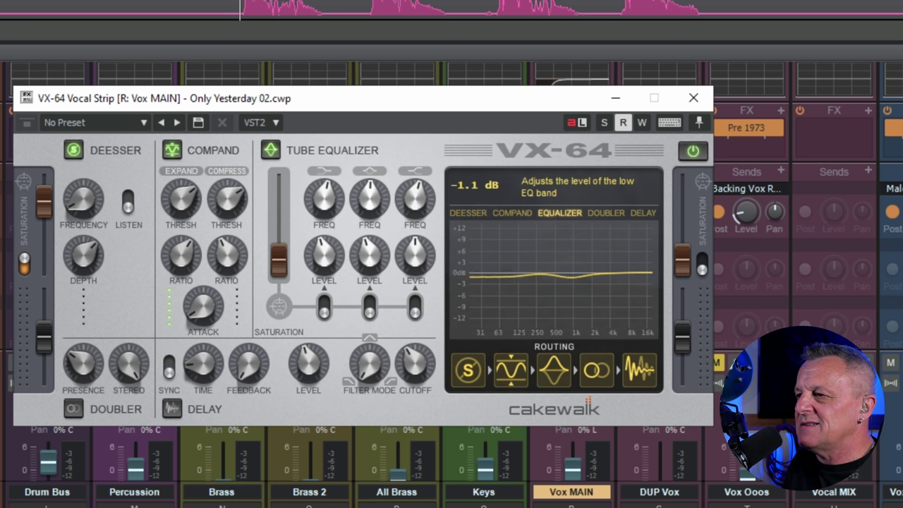
scroll(324, 258, down, 2)
scroll(324, 258, up, 2)
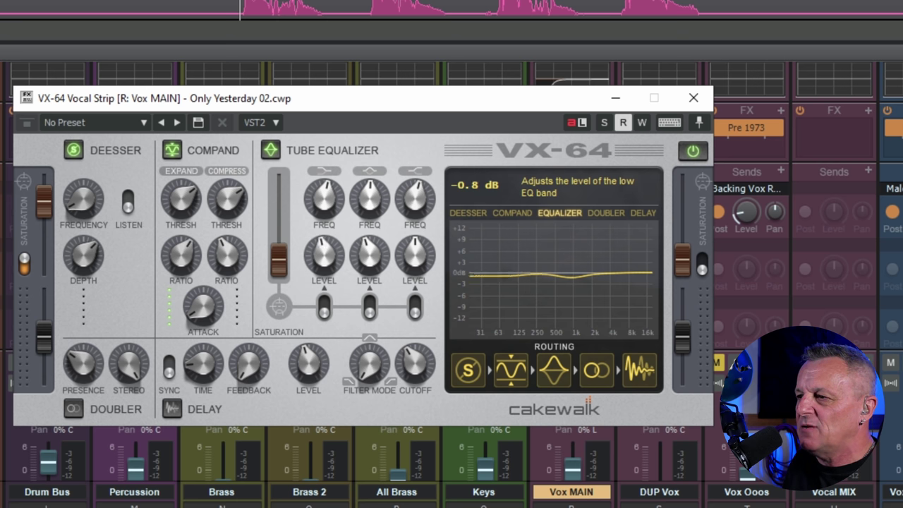
scroll(324, 258, up, 1)
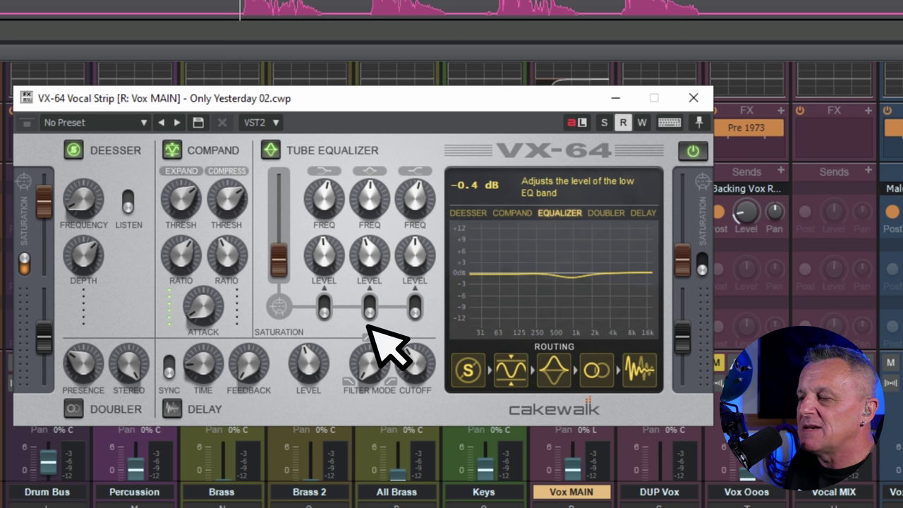
Try tube saturation on the low, mid and high EQ bands and switch it off again on all three
click(324, 307)
click(369, 307)
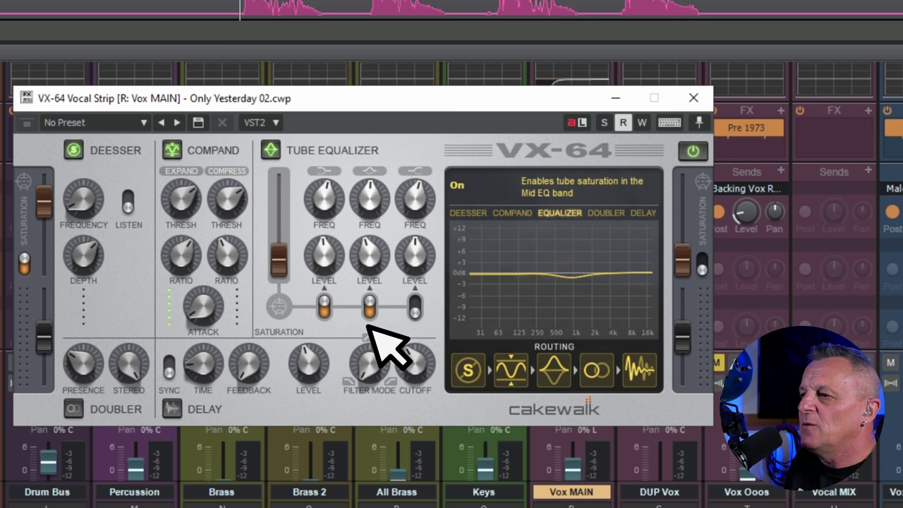
click(415, 307)
click(415, 307)
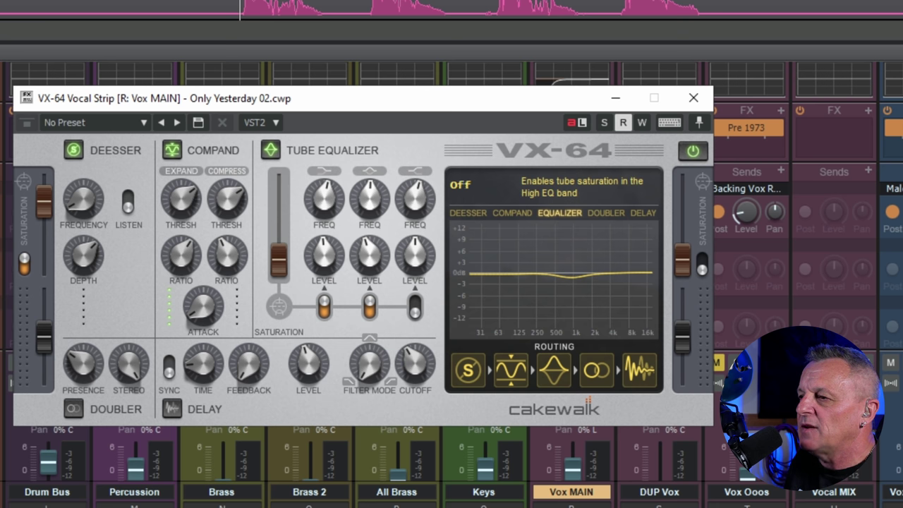
click(369, 307)
click(324, 307)
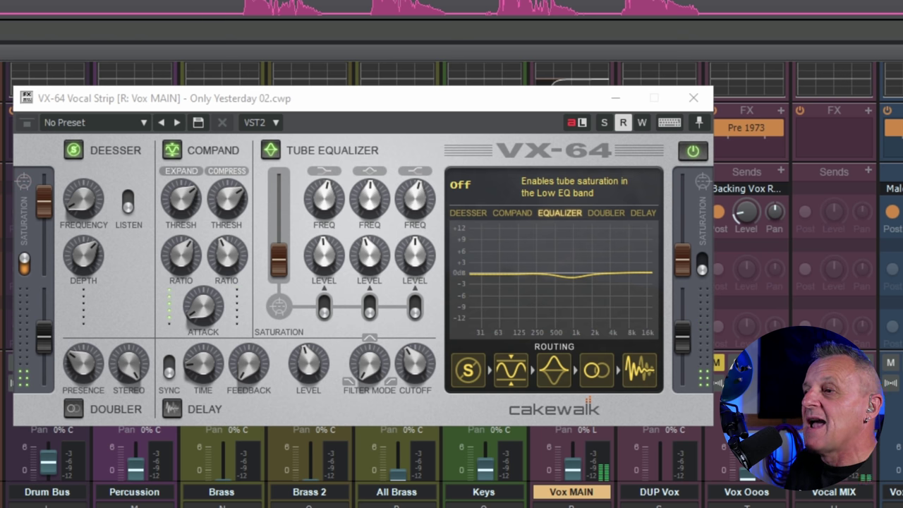
Audition the Doubler module by switching it on, and switch it off again
click(74, 408)
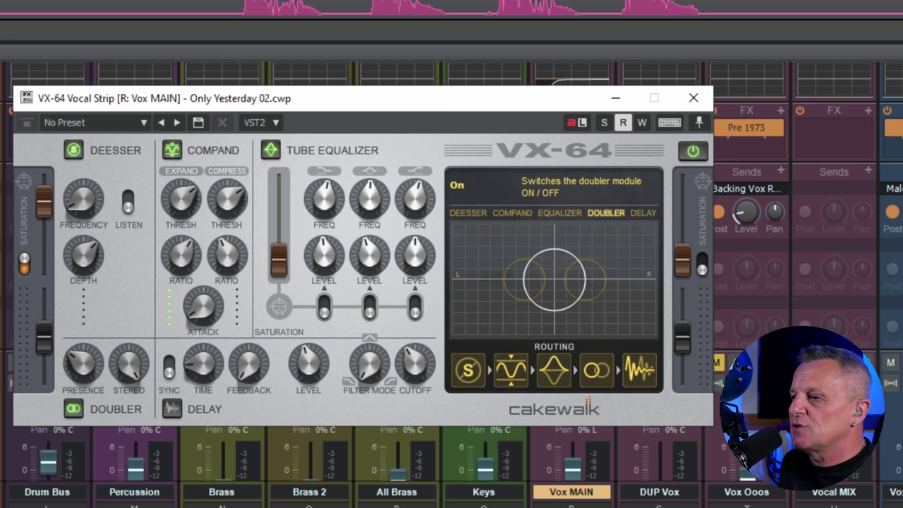
click(74, 408)
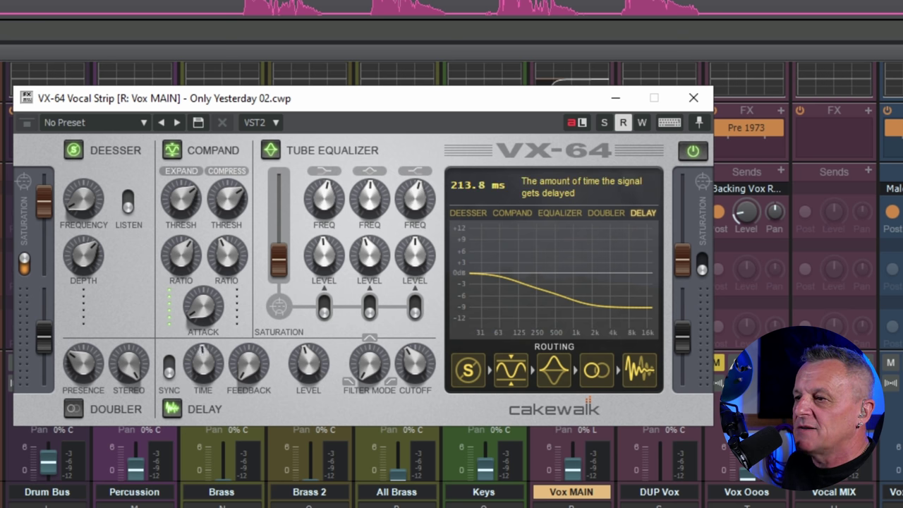
Set the Delay module to 64.5 ms time, 5.0% feedback and -19.5 dB level, and switch the module off
drag(204, 363, 249, 352)
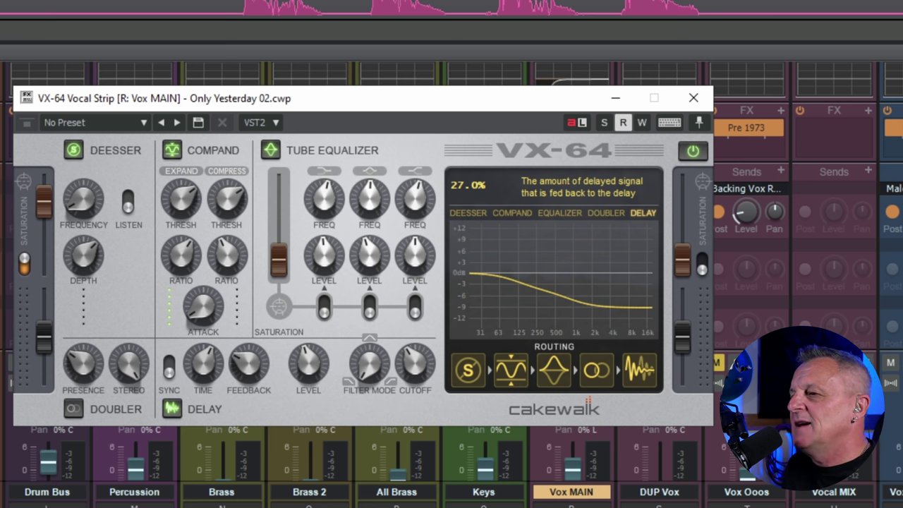
drag(204, 364, 204, 388)
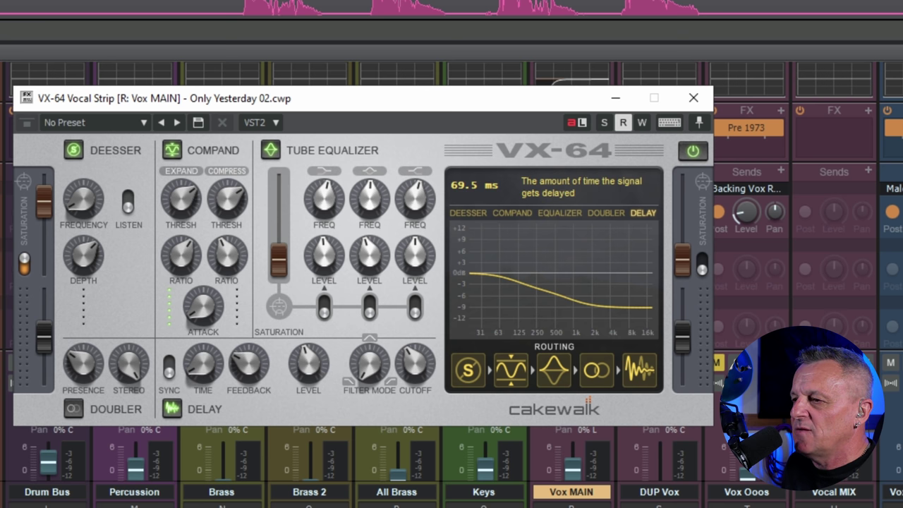
drag(240, 356, 240, 378)
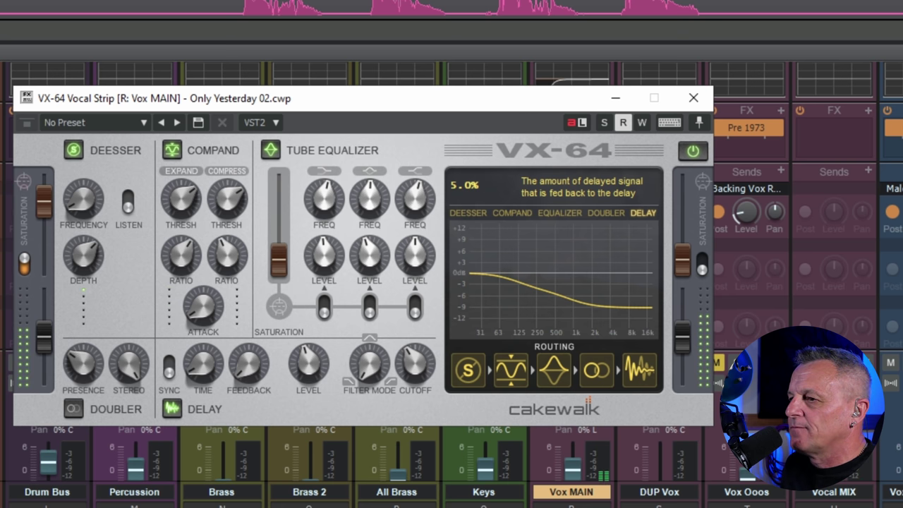
drag(203, 364, 203, 366)
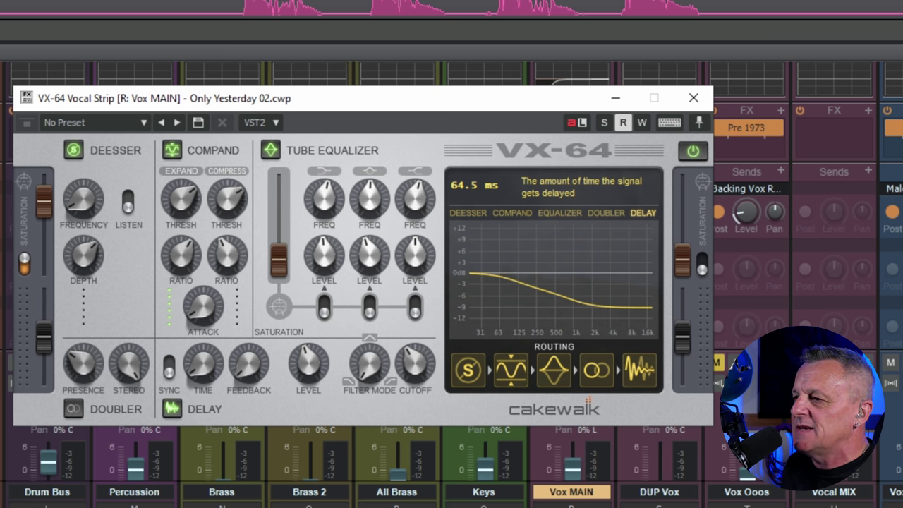
drag(308, 363, 309, 372)
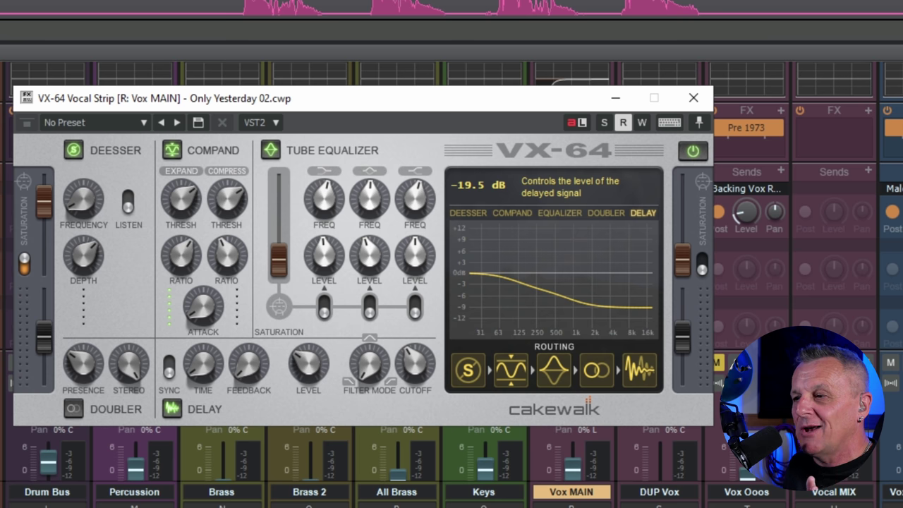
click(172, 409)
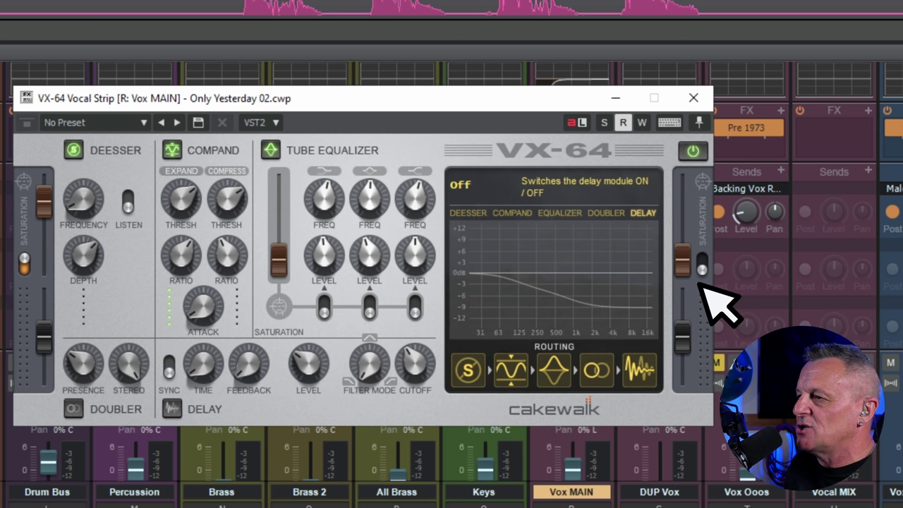
Try saturation in the output stage and switch it off again
click(702, 275)
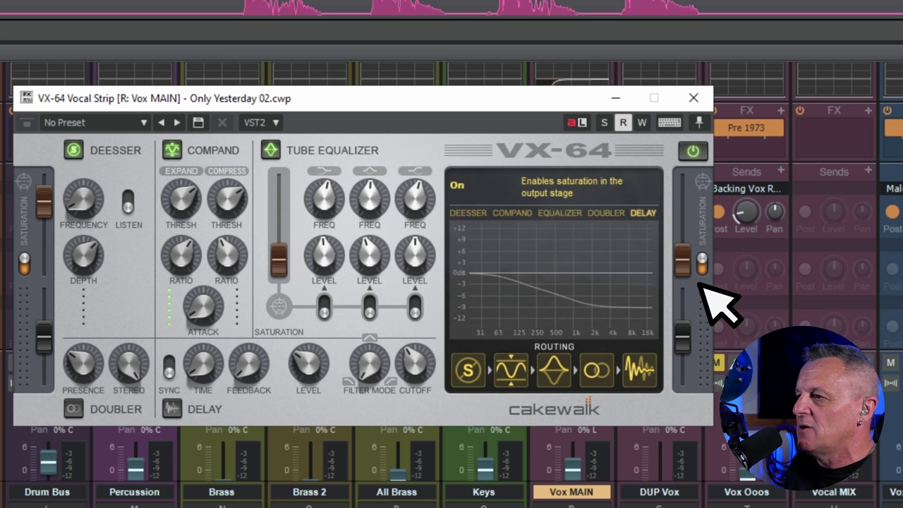
click(703, 269)
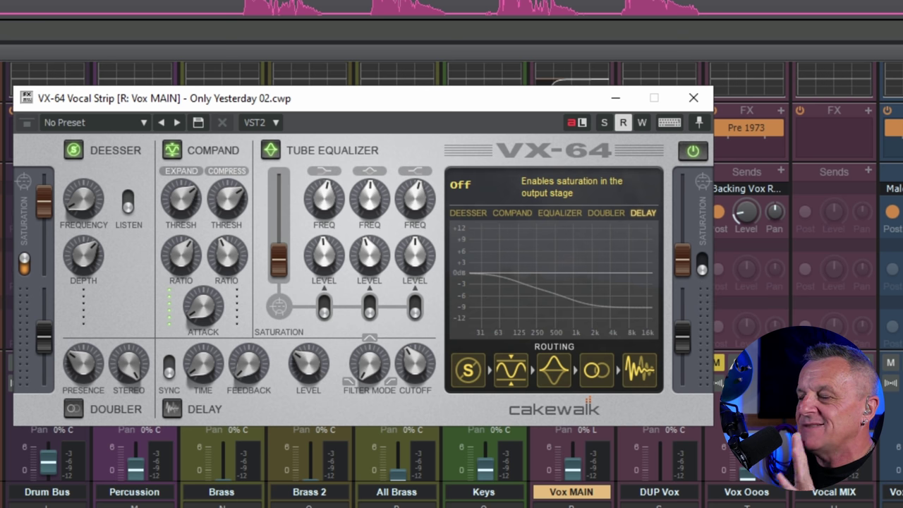
Try to reposition the equalizer module in the VX-64 routing chain
mouse_move(554, 369)
mouse_down()
mouse_move(513, 362)
mouse_move(552, 362)
mouse_up()
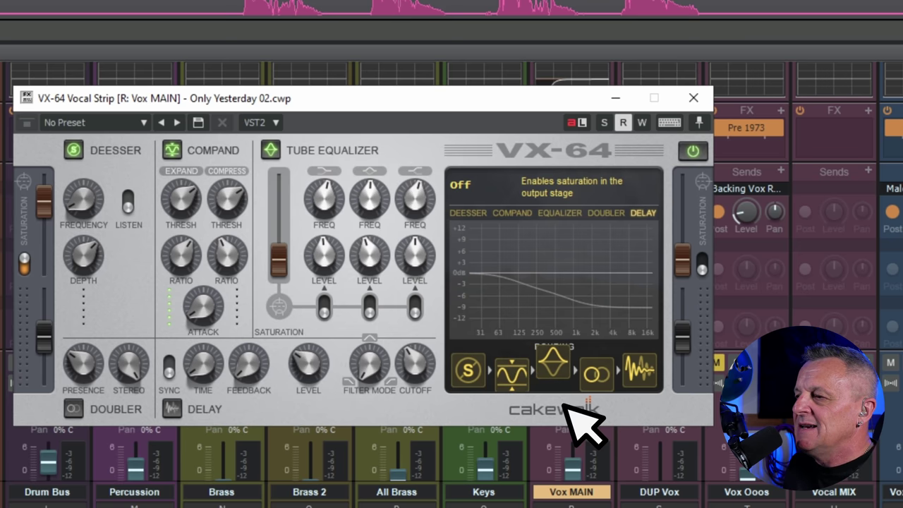
drag(565, 404, 564, 404)
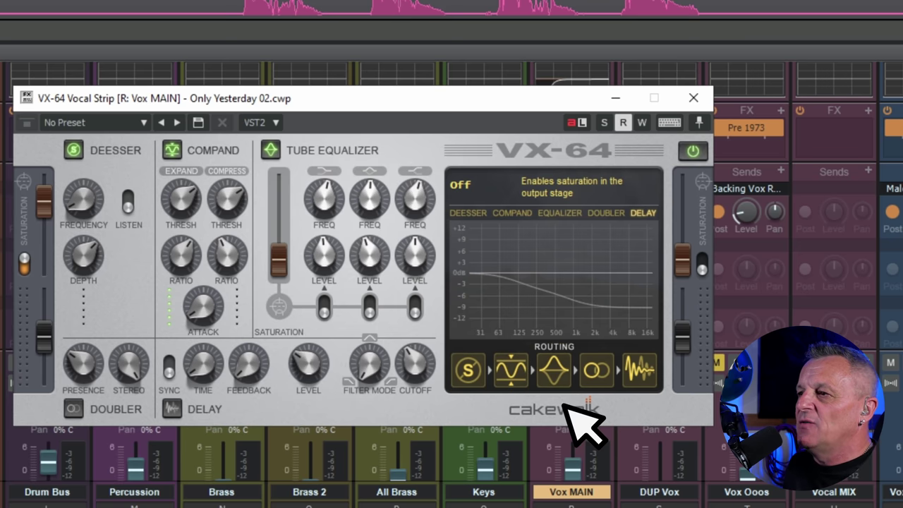
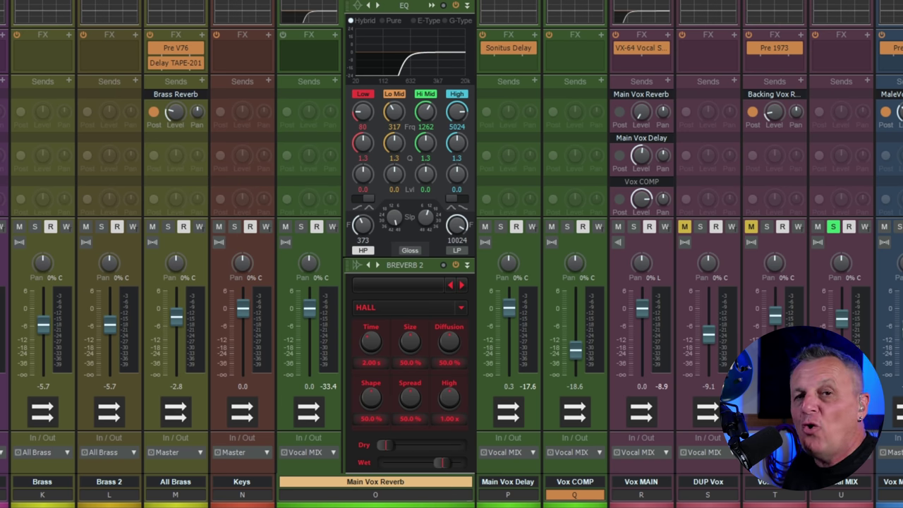
Review the BREVERB 2 reverb types on the Main Vox Reverb bus and set its EQ high-pass filter to 487 Hz
click(409, 307)
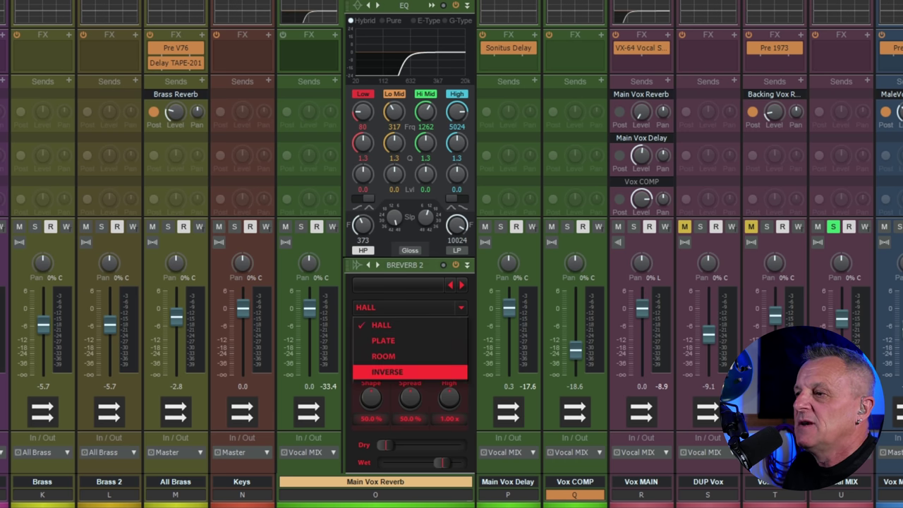
key(Escape)
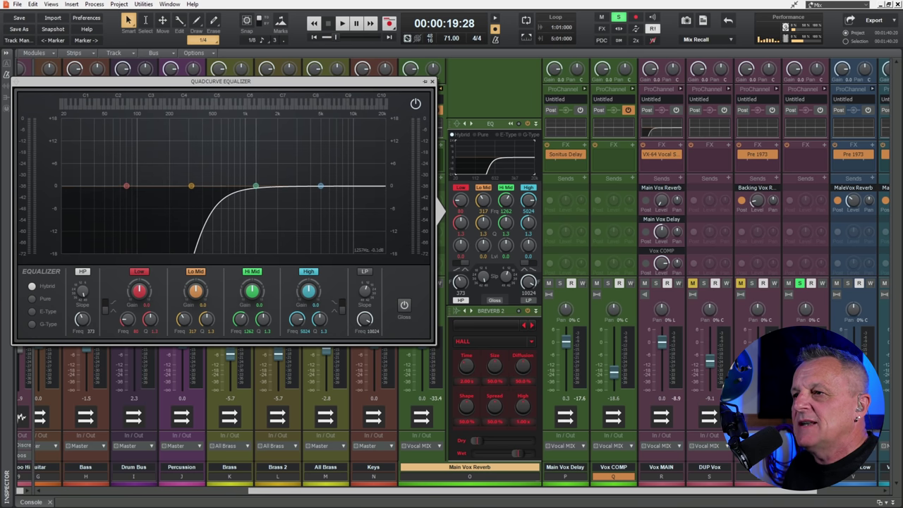
drag(257, 185, 256, 185)
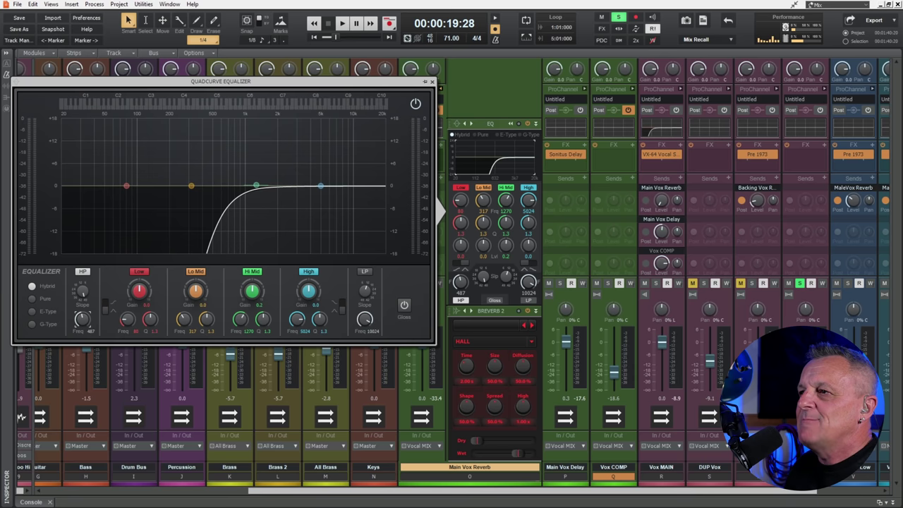
click(432, 81)
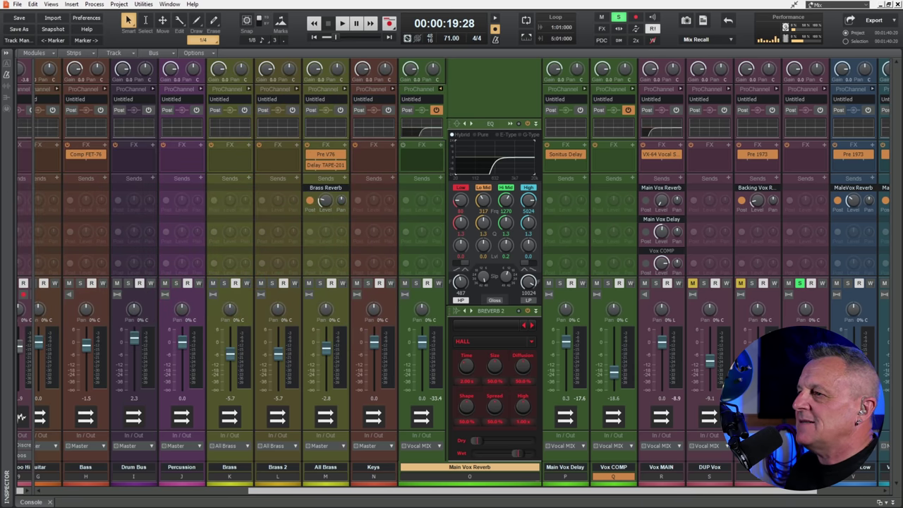
Raise the Main Vox Reverb send level on the Vox MAIN bus to -14.3 dB during playback of the soloed vocals
mouse_move(661, 205)
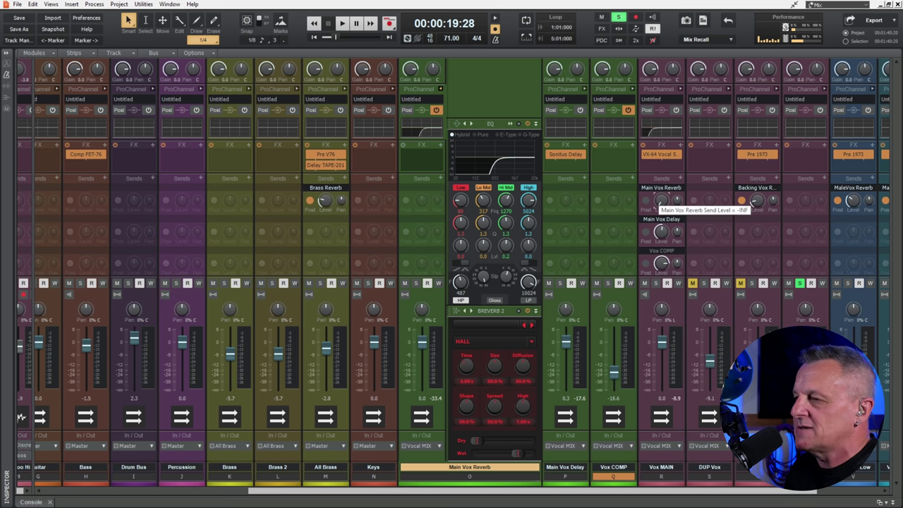
key(space)
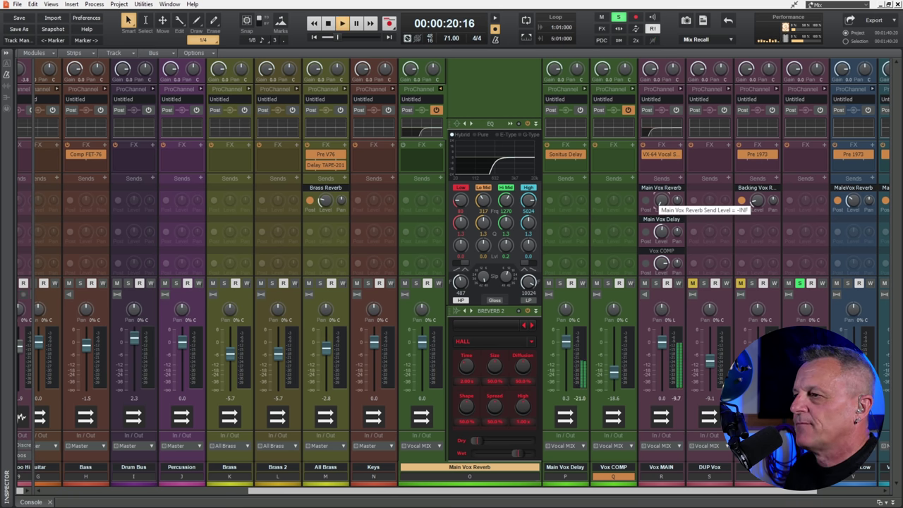
drag(662, 205, 652, 176)
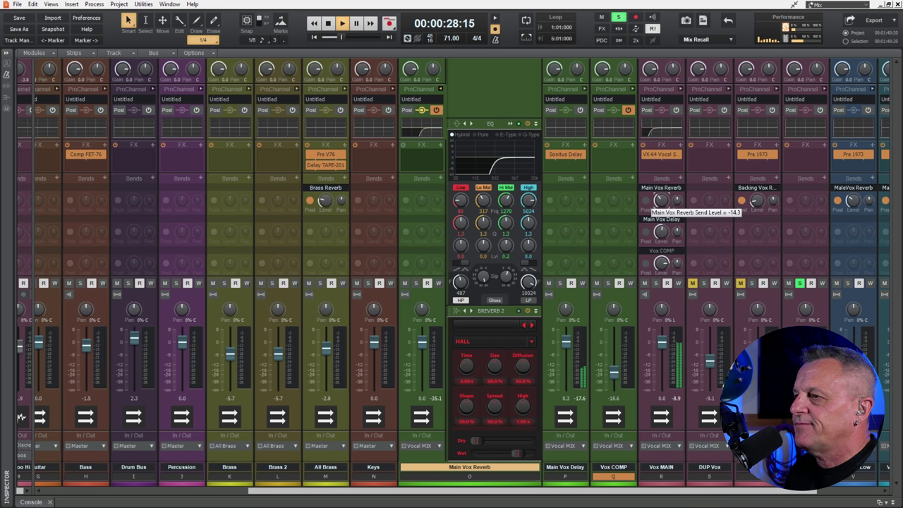
key(space)
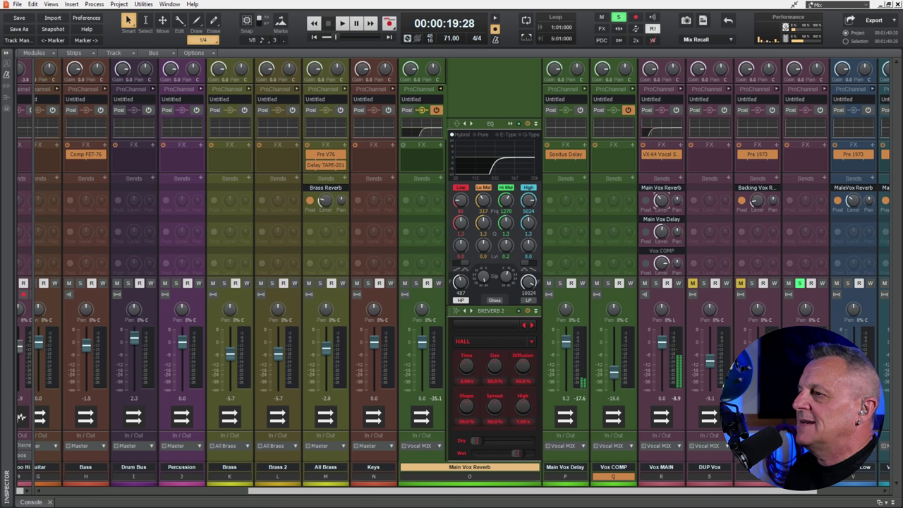
Unsolo the Vocal MIX bus and raise the Vox MAIN volume to 0.7 dB while playing the full mix
click(800, 283)
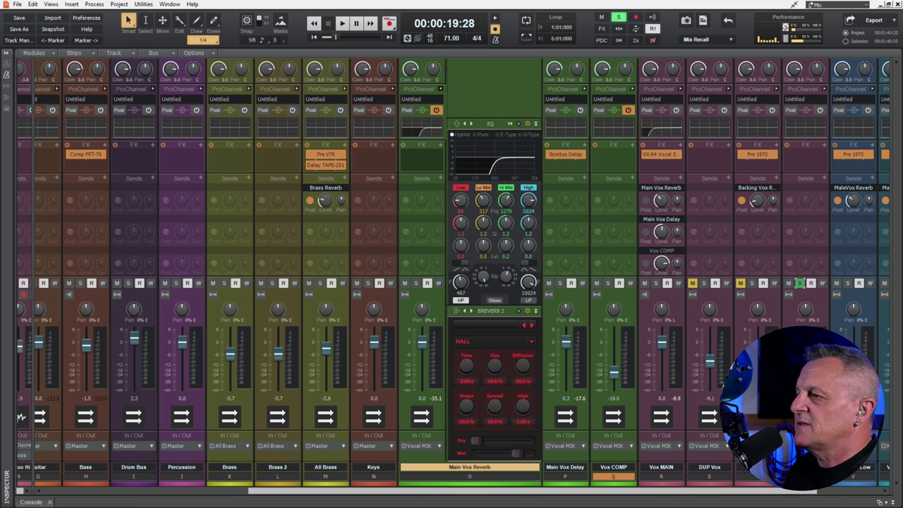
key(space)
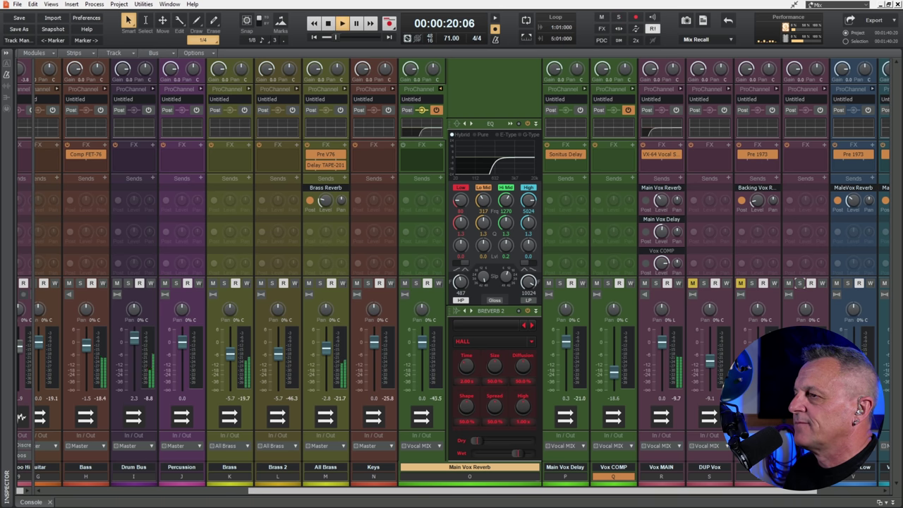
mouse_move(661, 202)
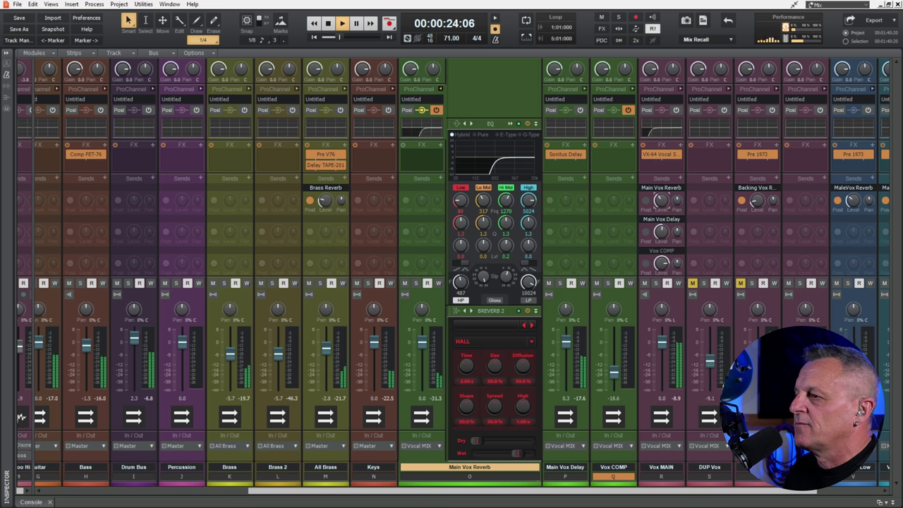
mouse_move(665, 345)
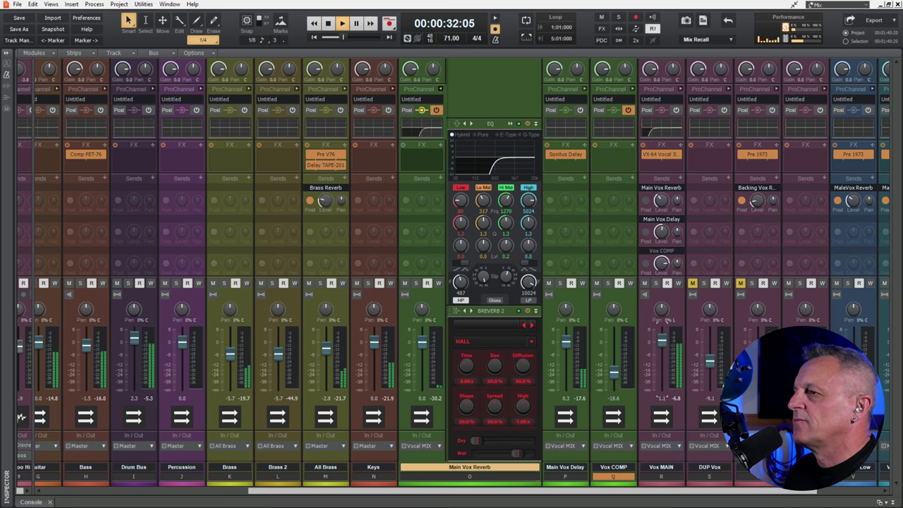
key(space)
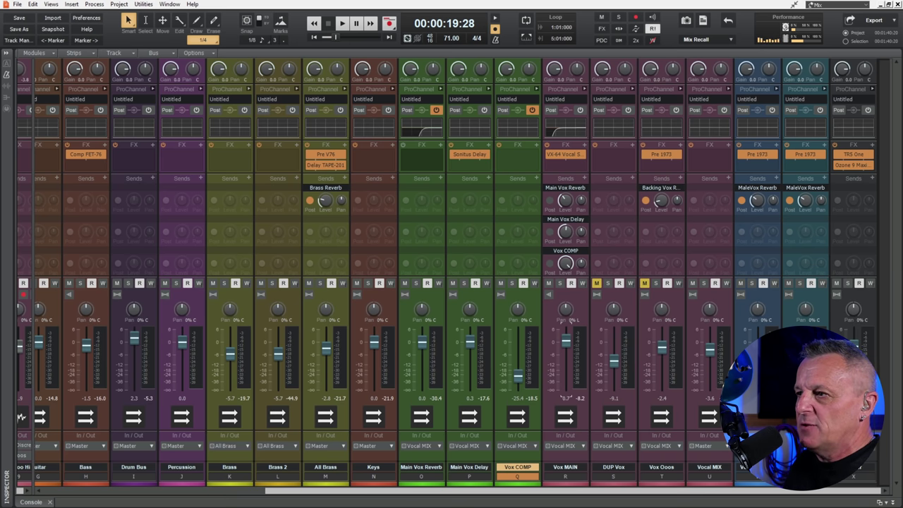
Select the Vox COMP bus and expand its ProChannel to show the compressor
click(572, 320)
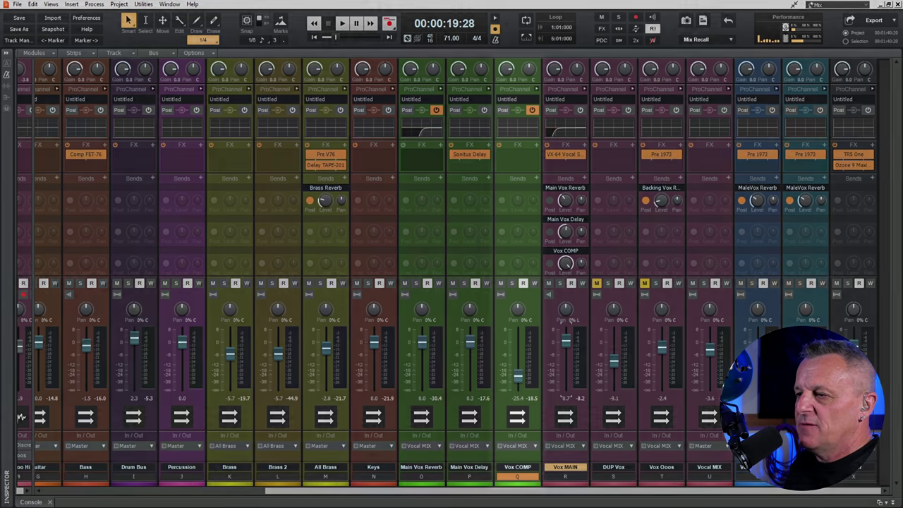
click(522, 331)
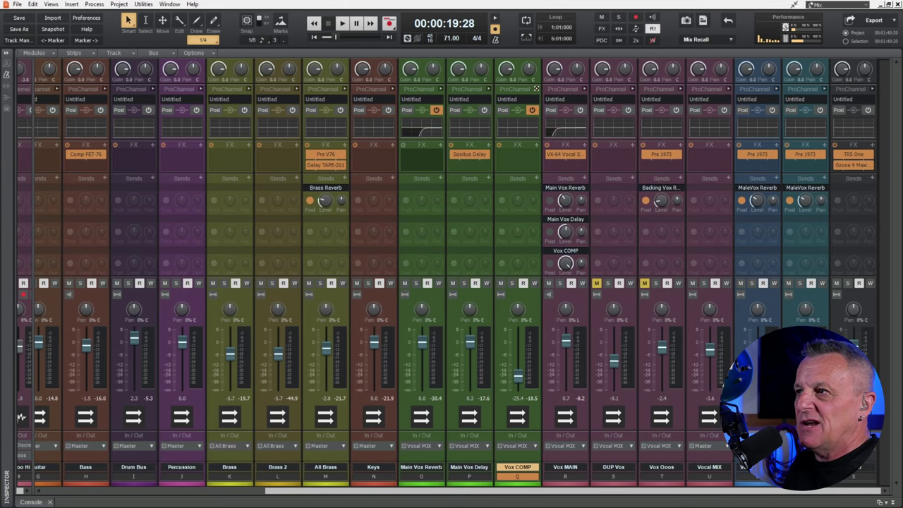
click(536, 89)
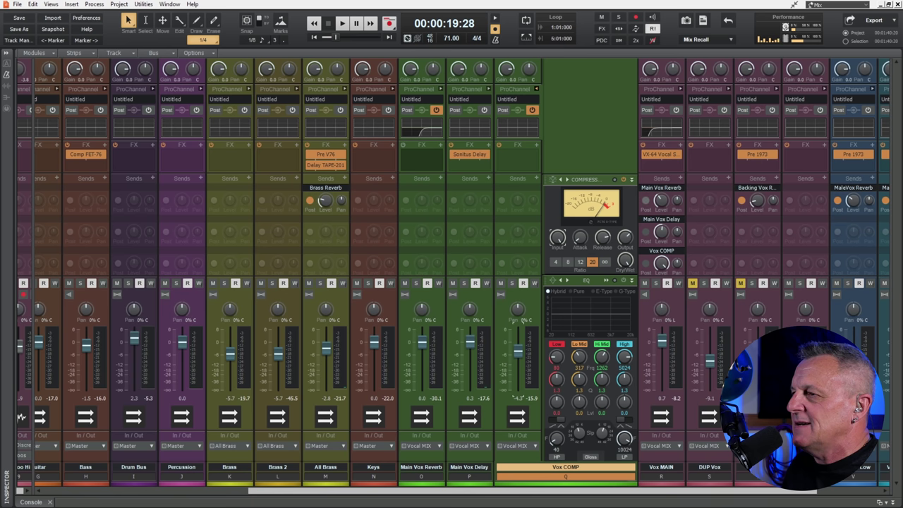
Audition the Vox COMP signal alone, with Vocal MIX soloed, Vox MAIN at -INF and its reverb and delay sends off
click(800, 283)
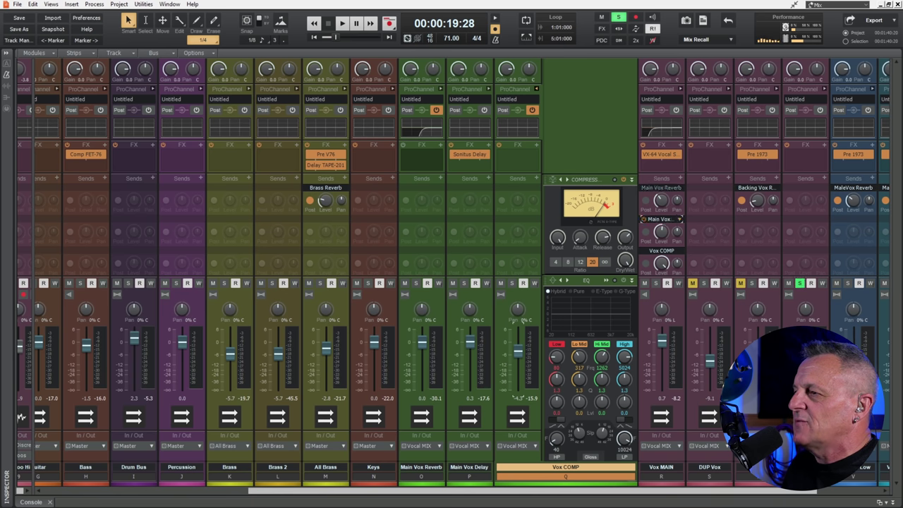
drag(662, 342, 662, 390)
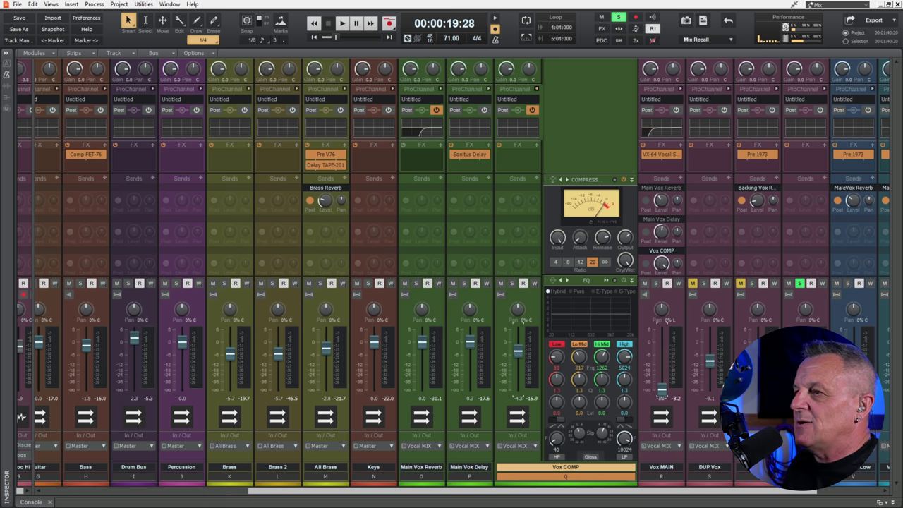
mouse_move(519, 353)
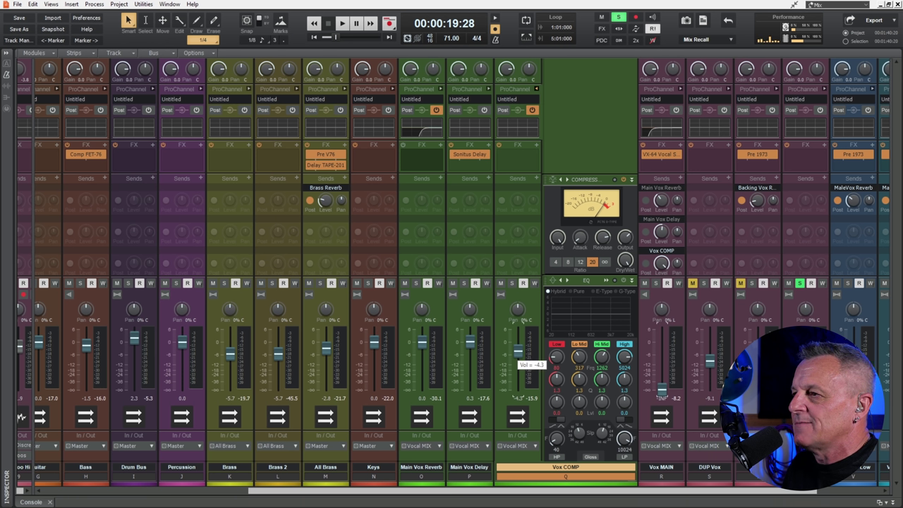
key(space)
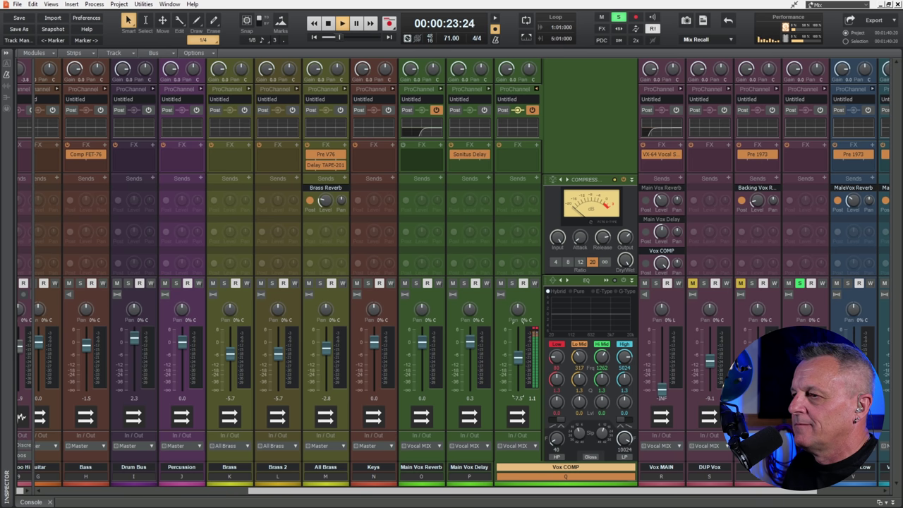
key(space)
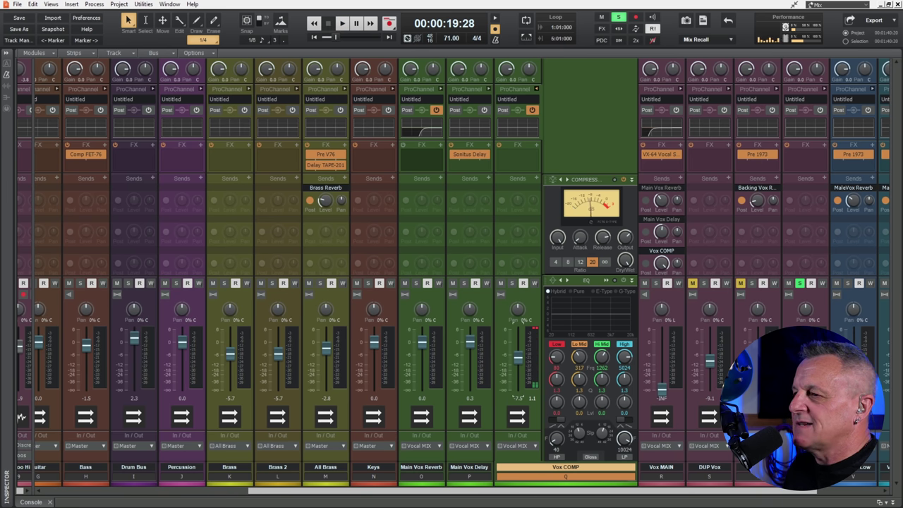
Pull the Vox COMP fader down, return Vox MAIN to 0.1 dB, and blend Vox COMP in at -21.9 dB
drag(518, 357, 518, 389)
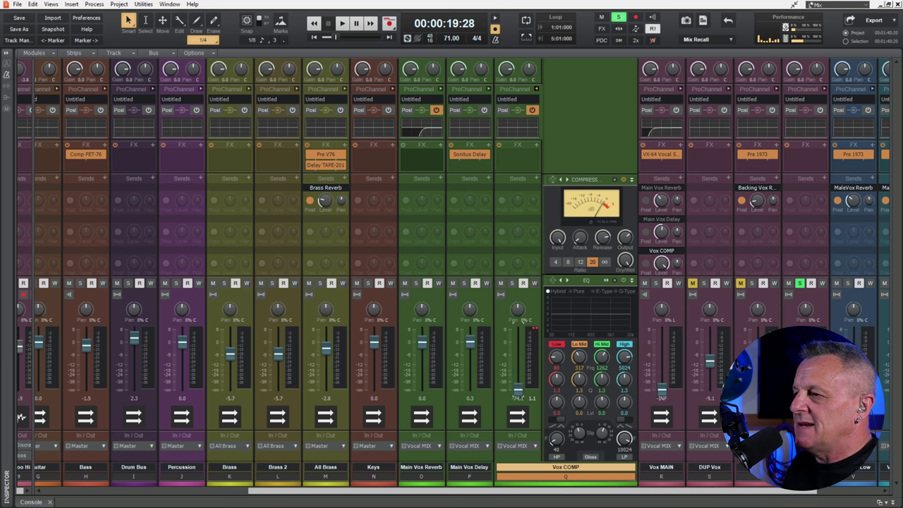
drag(662, 389, 662, 343)
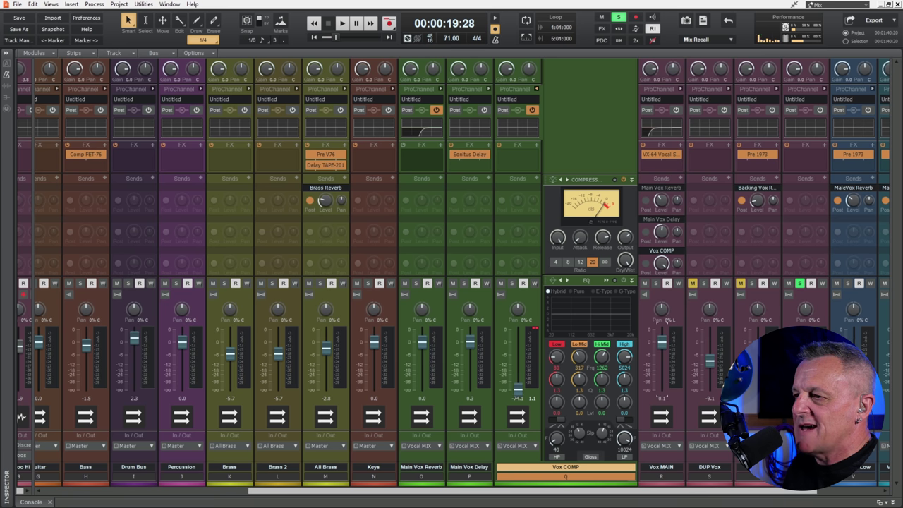
mouse_move(518, 393)
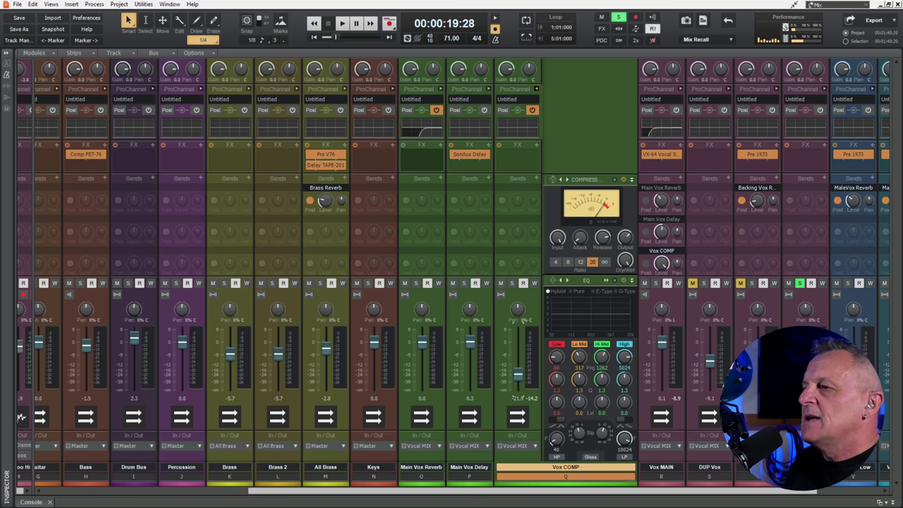
Switch the reverb and delay sends on Vox MAIN back on, unsolo the Vocal MIX bus, and play the full mix
click(645, 200)
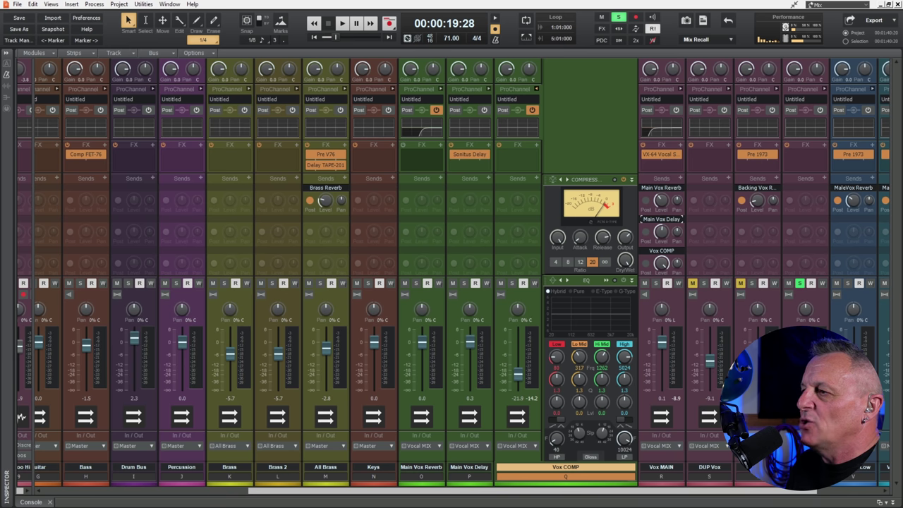
click(800, 283)
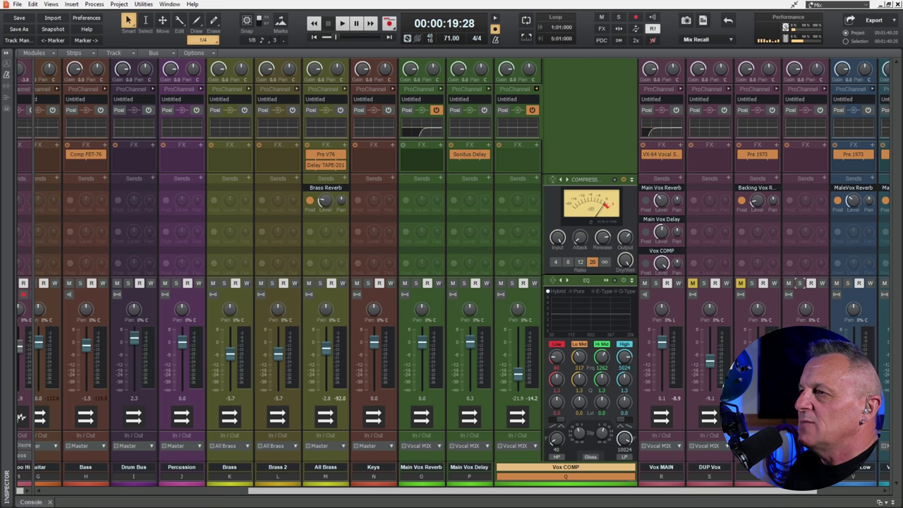
key(space)
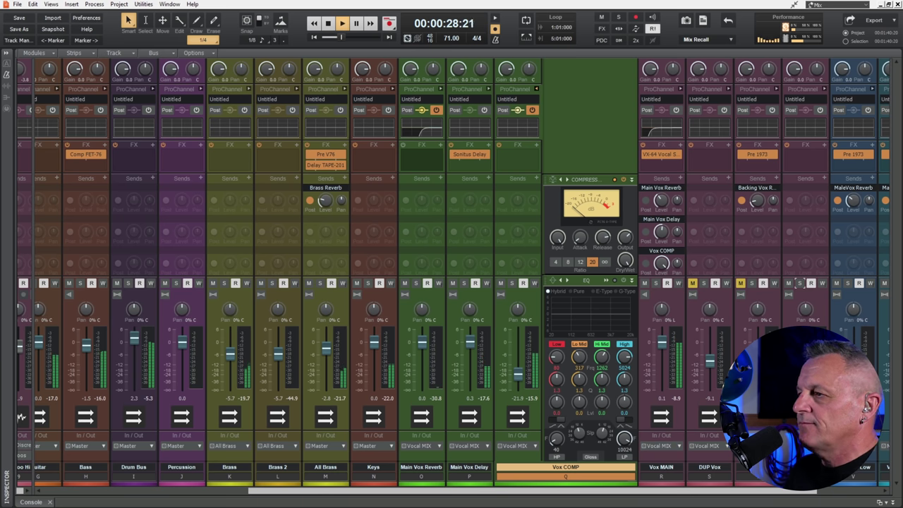
key(space)
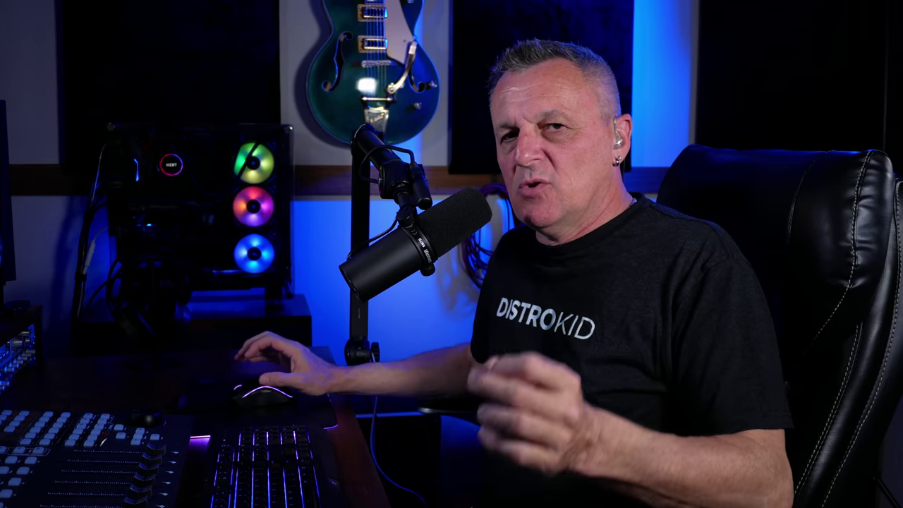